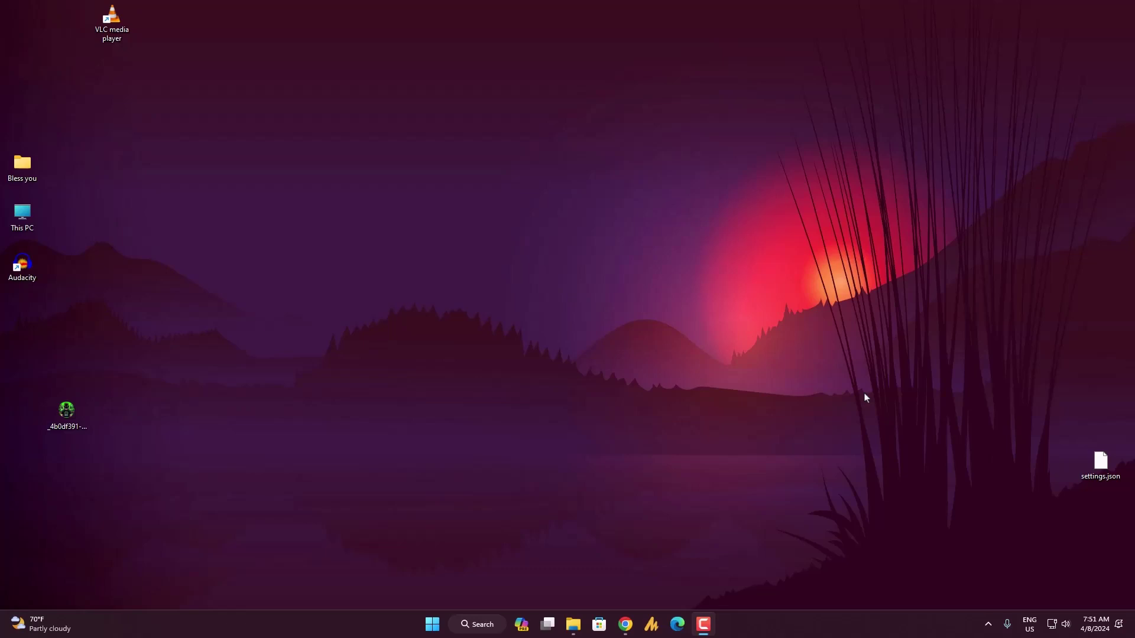
# Step: Launch LDPlayer 9 from dnplayer and cancel the virtual machine service warning
pyautogui.click(572, 625)
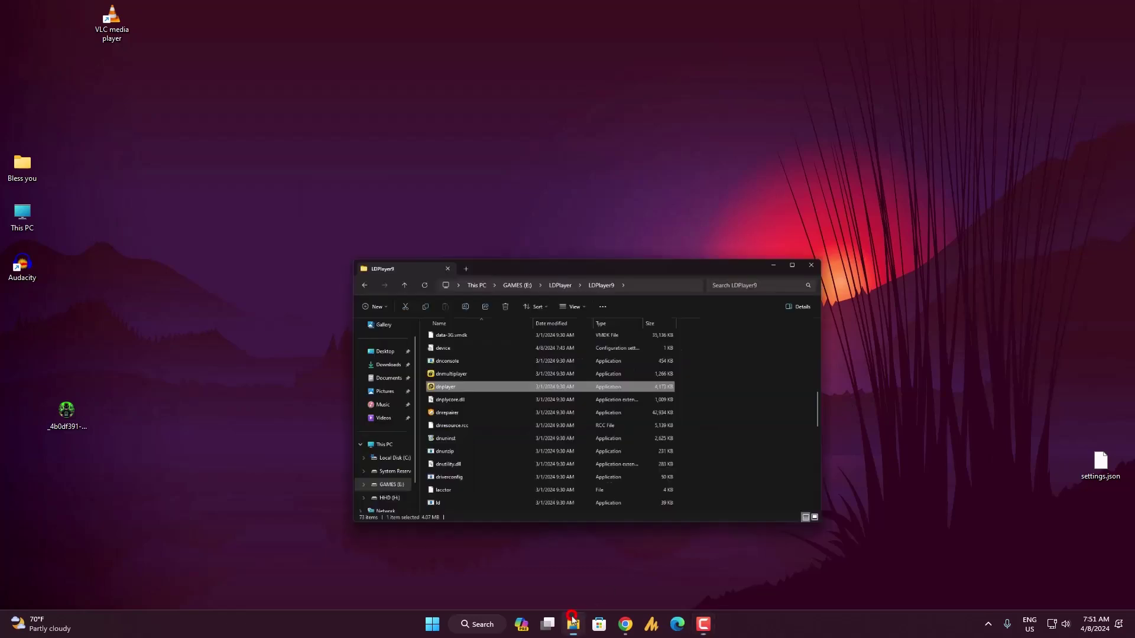
pyautogui.doubleClick(393, 296)
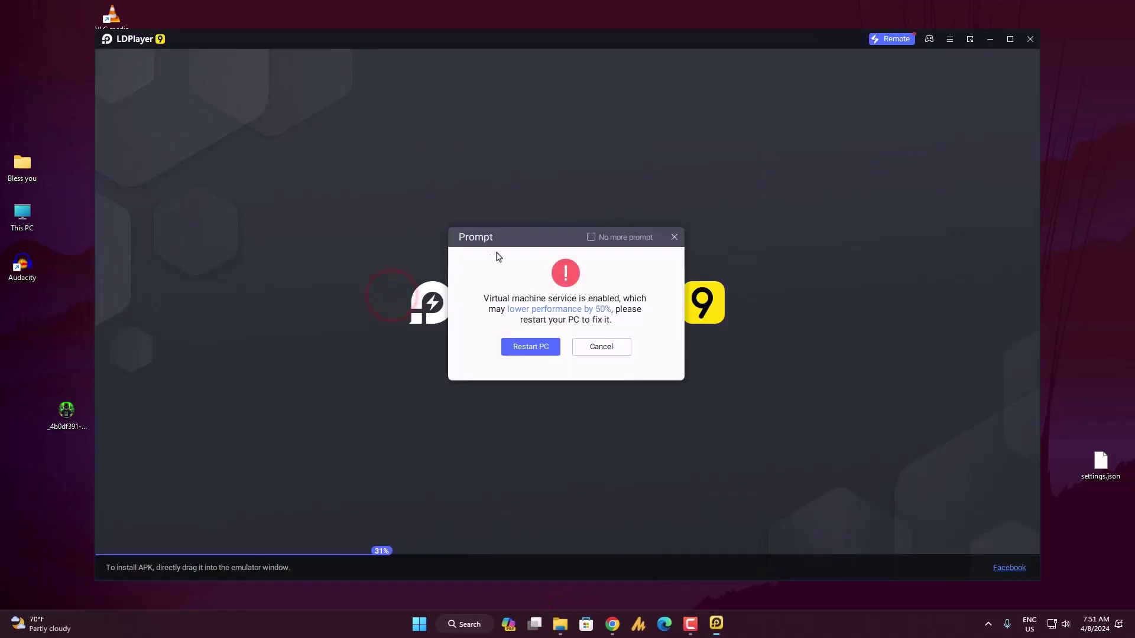
pyautogui.moveTo(534, 237); pyautogui.dragTo(499, 127)
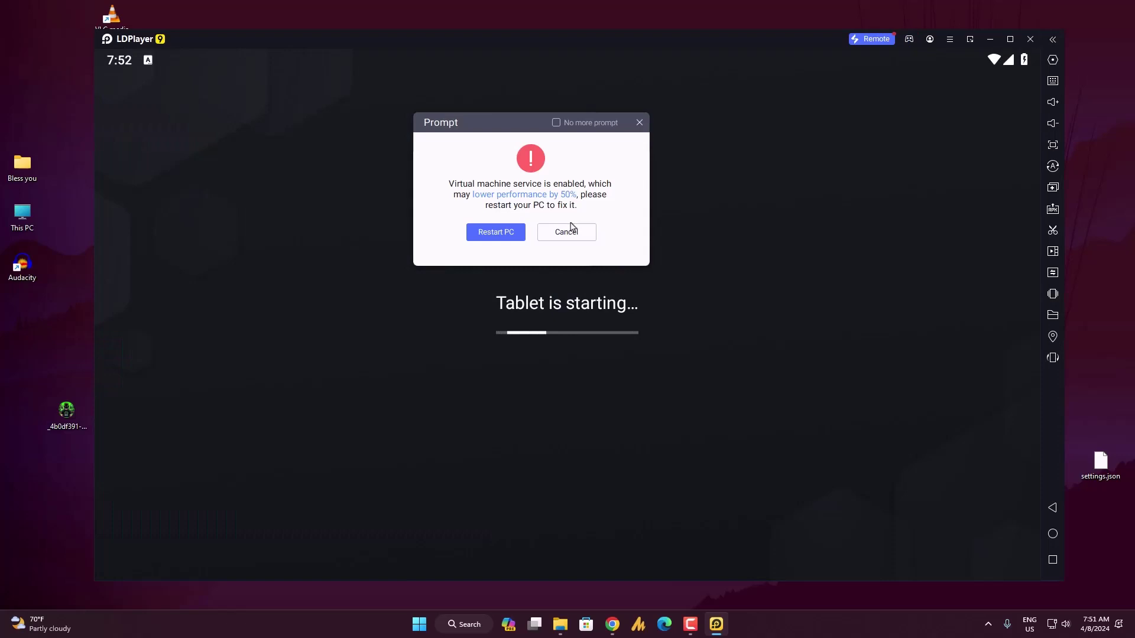
pyautogui.click(562, 232)
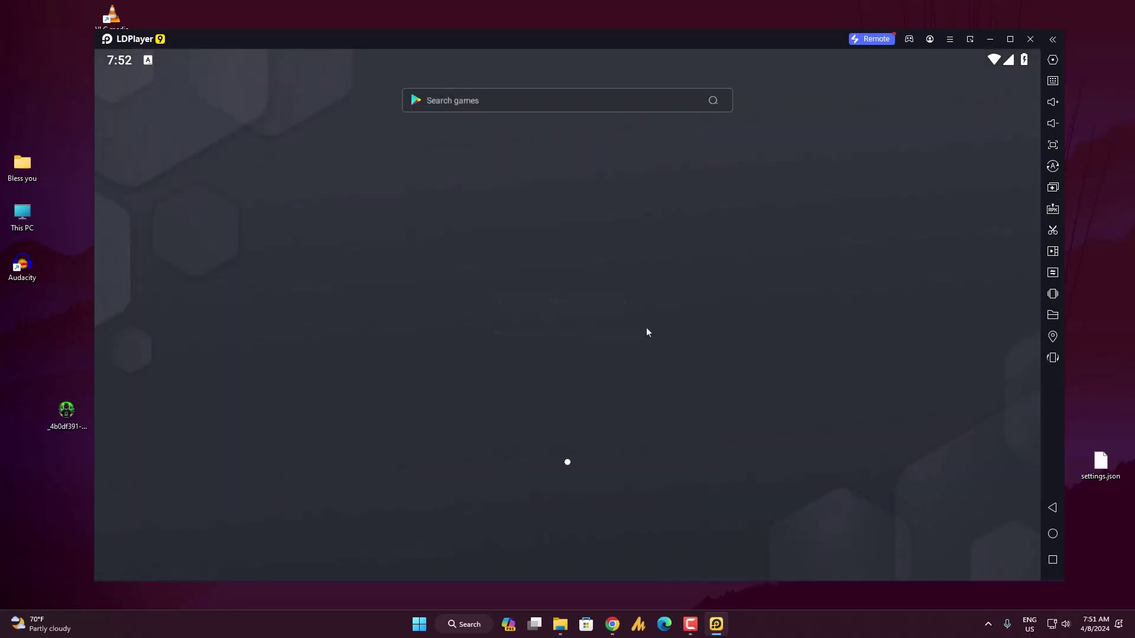
# Step: Let the Android home screen load, then ask to quit LDPlayer 9
pyautogui.click(665, 327)
pyautogui.click(357, 328)
pyautogui.click(643, 357)
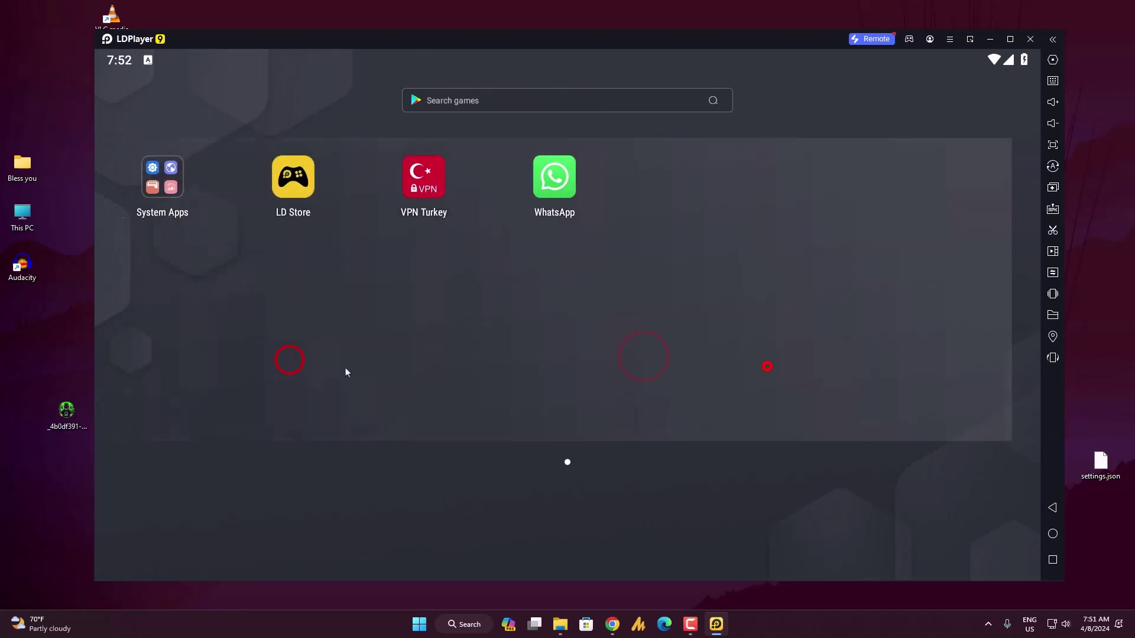
pyautogui.click(779, 380)
pyautogui.click(777, 402)
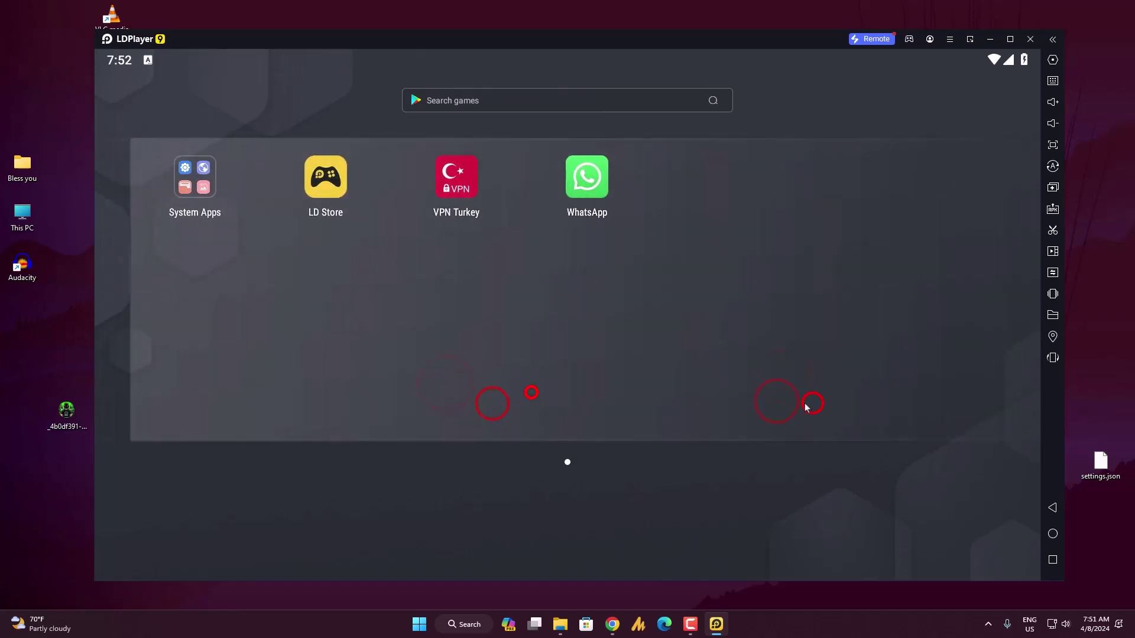
pyautogui.click(831, 415)
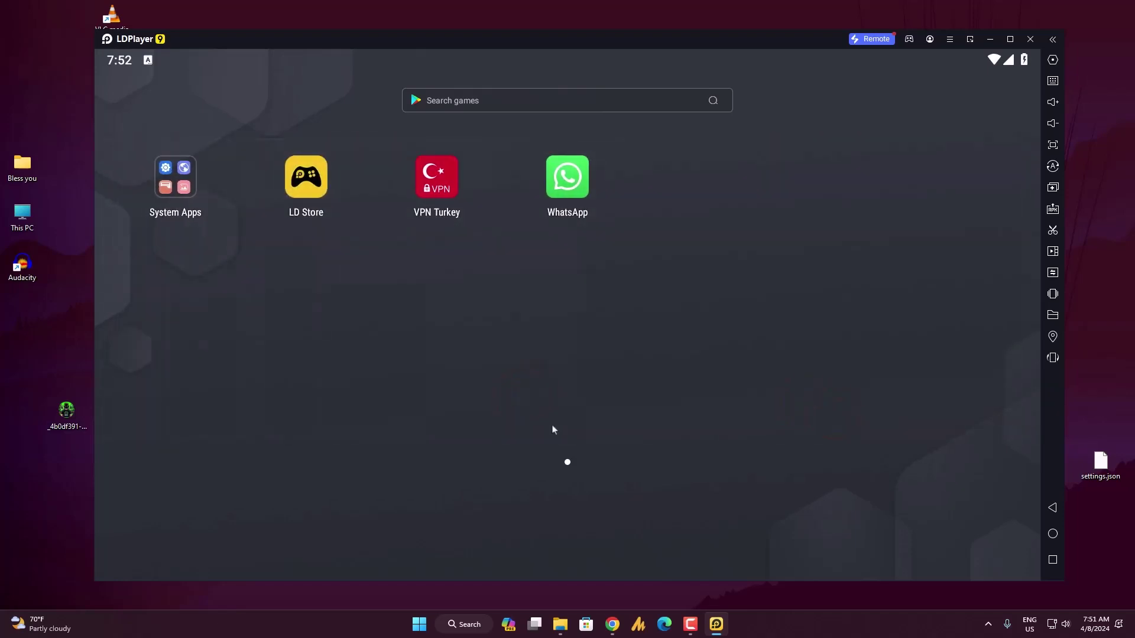
pyautogui.click(1030, 39)
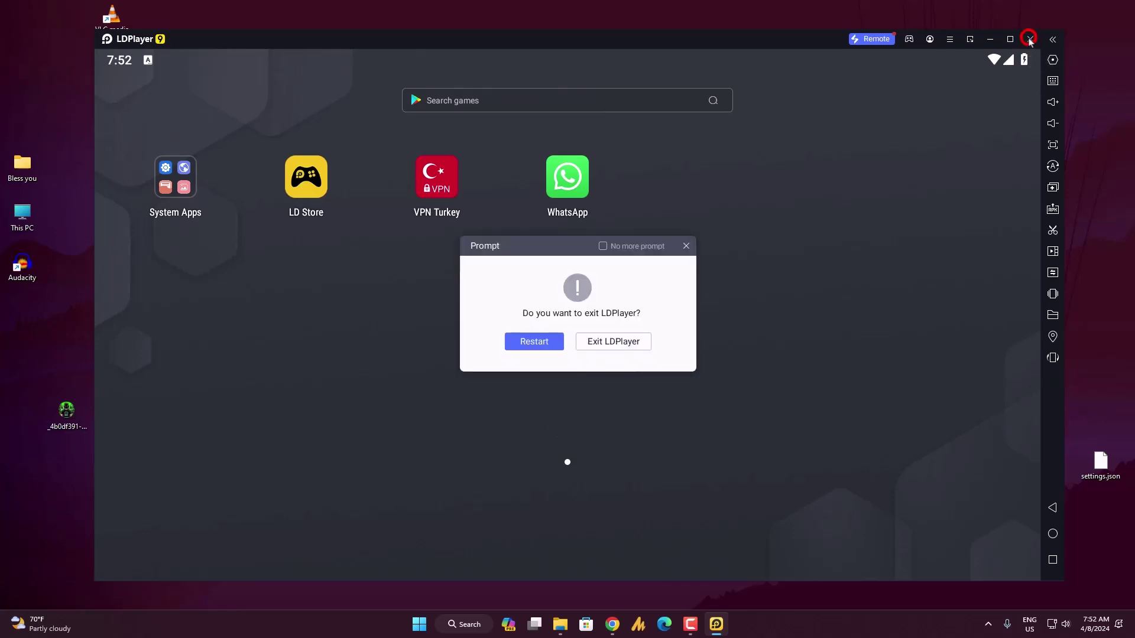
# Step: Exit LDPlayer, minimize the LDPlayer9 folder, and open Control Panel from Start search
pyautogui.click(640, 348)
pyautogui.click(860, 121)
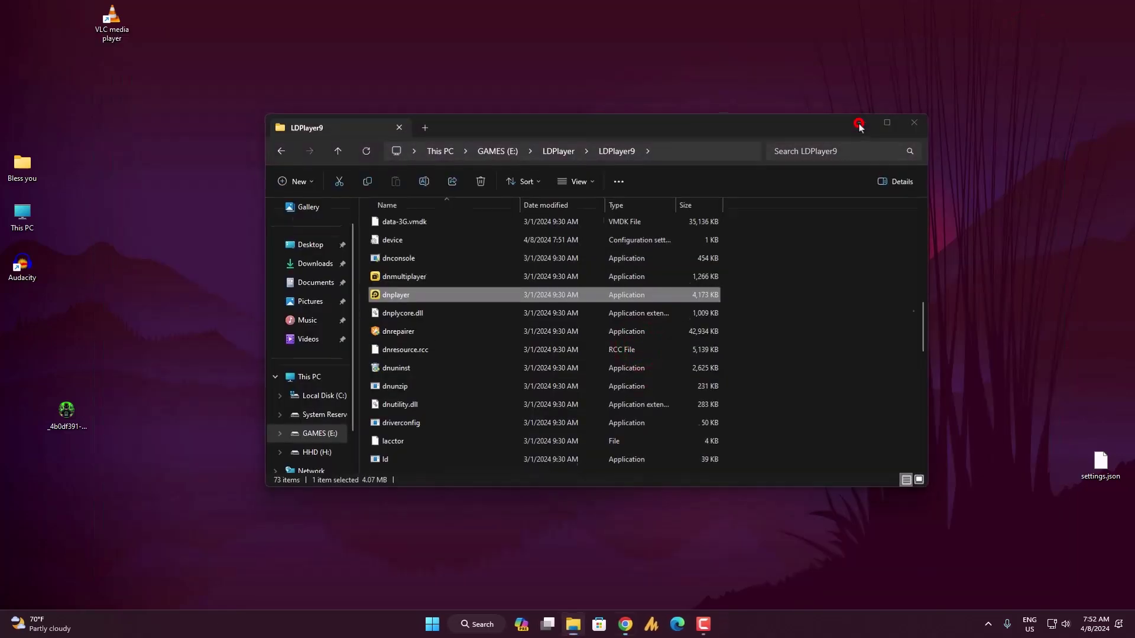
pyautogui.click(369, 621)
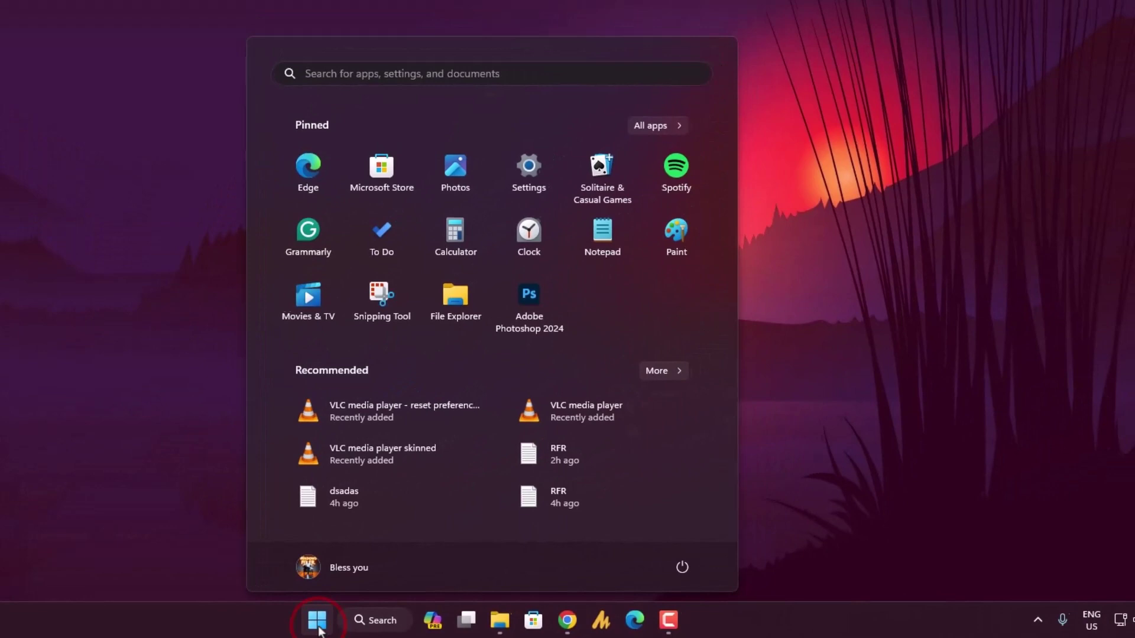
pyautogui.write('dev')
pyautogui.hotkey('ctrl', 'a')
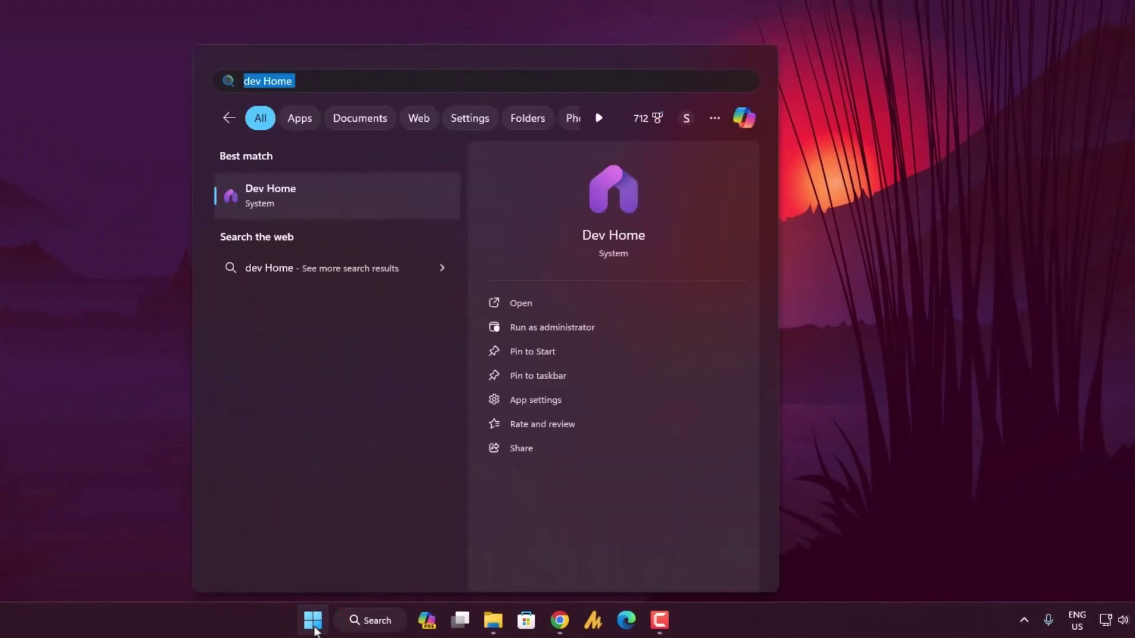
pyautogui.write('control')
pyautogui.press('Return')
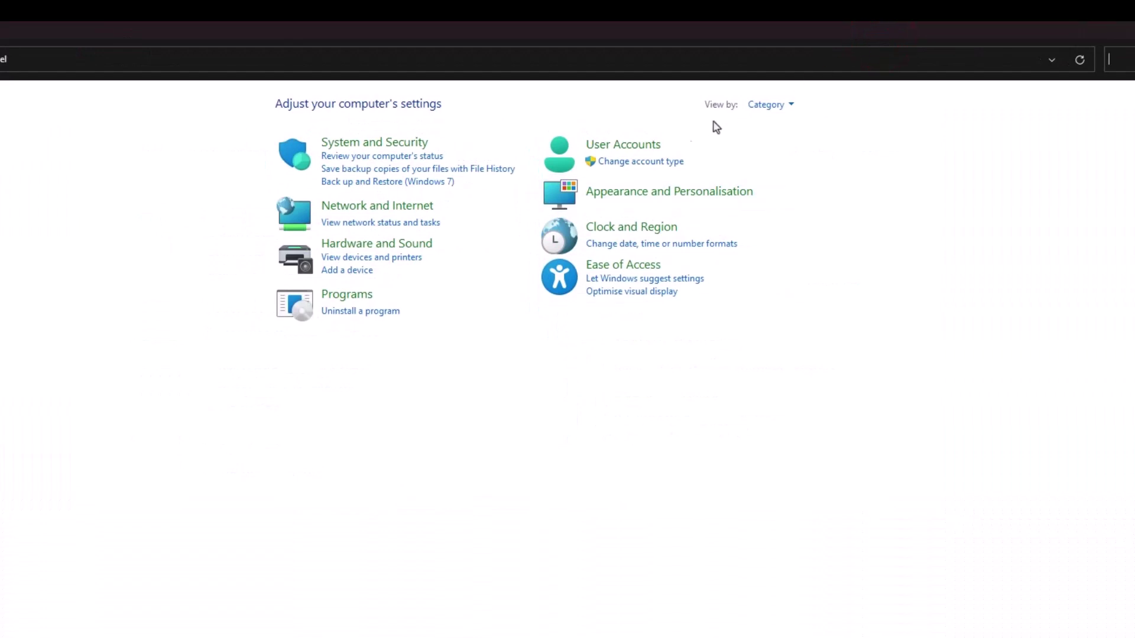
# Step: Open Programs, then 'Turn Windows features on or off'
pyautogui.click(363, 303)
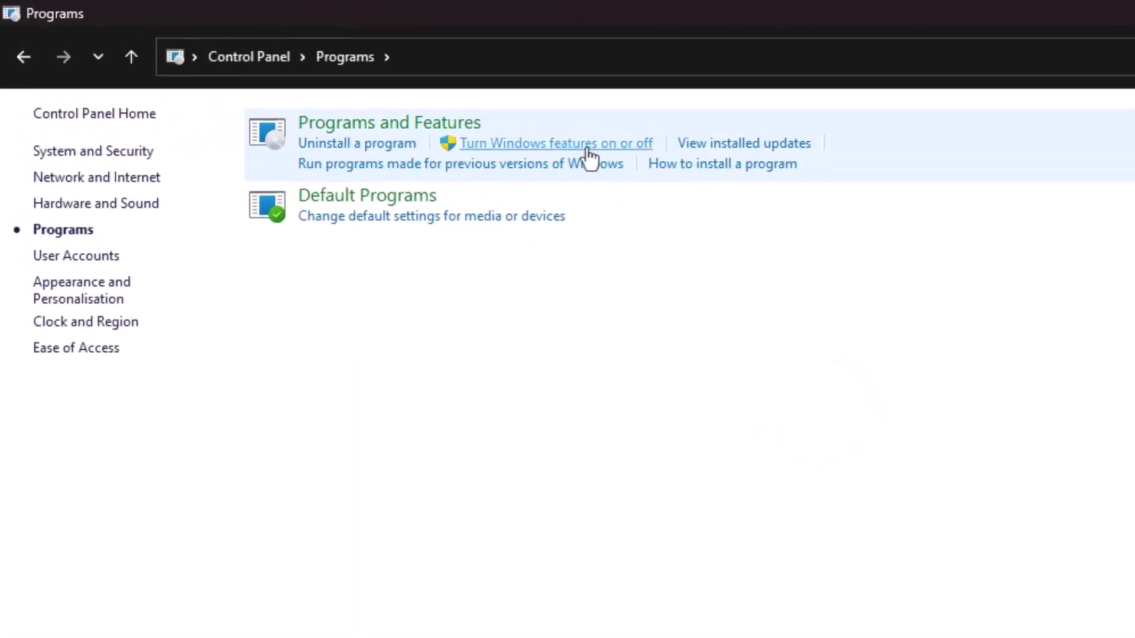
pyautogui.click(633, 145)
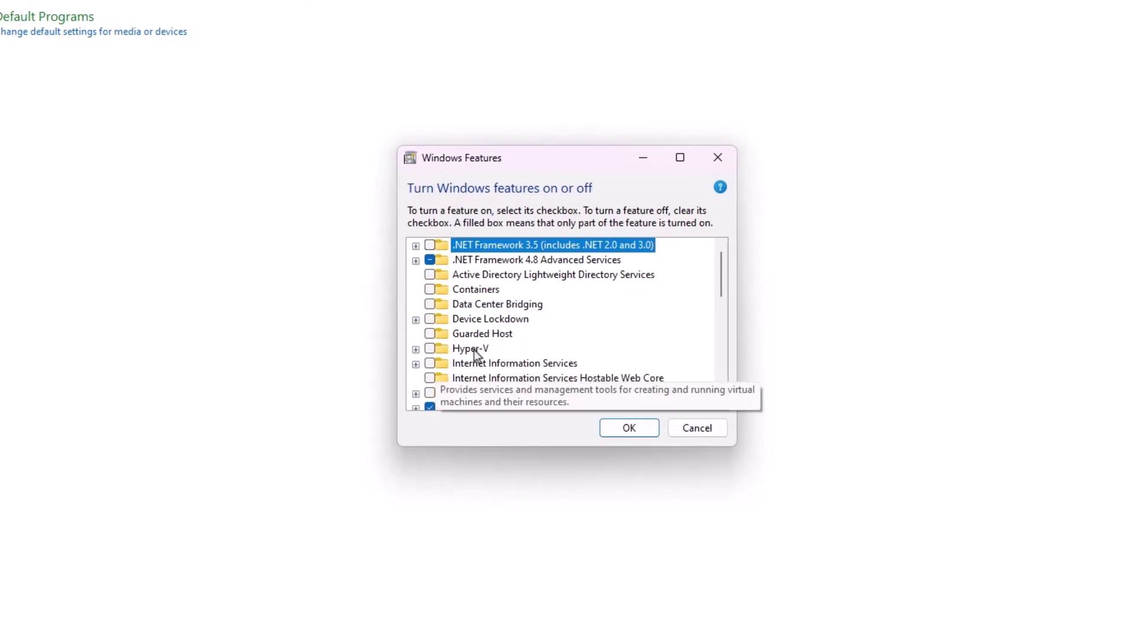
pyautogui.moveTo(719, 278); pyautogui.dragTo(729, 358)
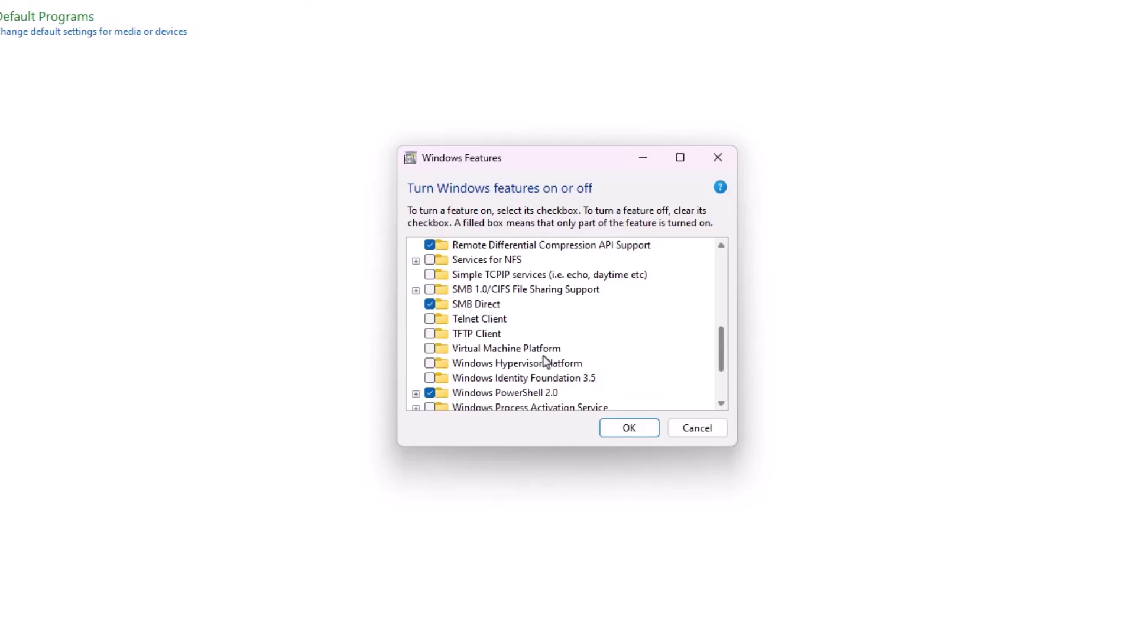
pyautogui.moveTo(725, 341); pyautogui.dragTo(727, 365)
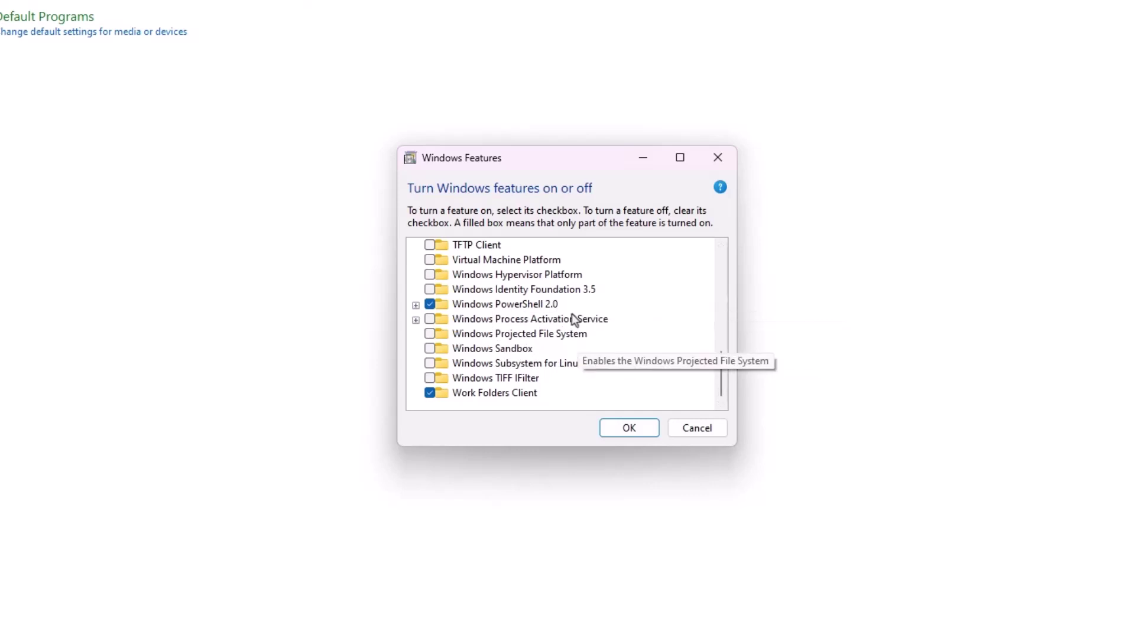
# Step: Enable Windows Sandbox, Windows Hypervisor Platform, Virtual Machine Platform and Hyper-V, then confirm with OK
pyautogui.click(431, 348)
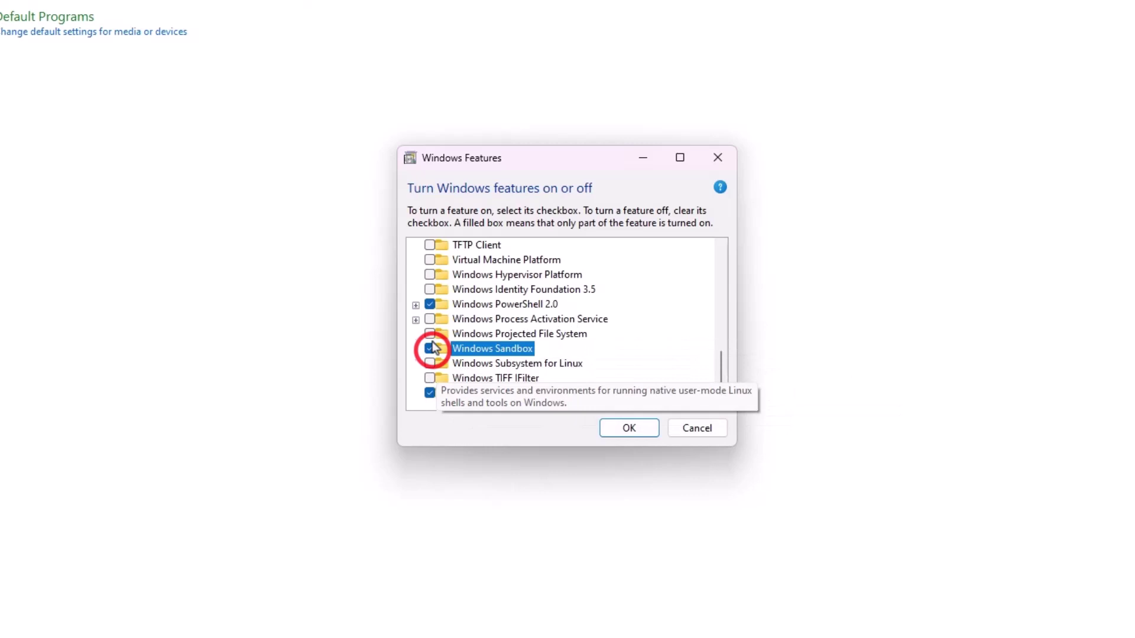
pyautogui.scroll(1, 430, 337)
pyautogui.scroll(1, 431, 310)
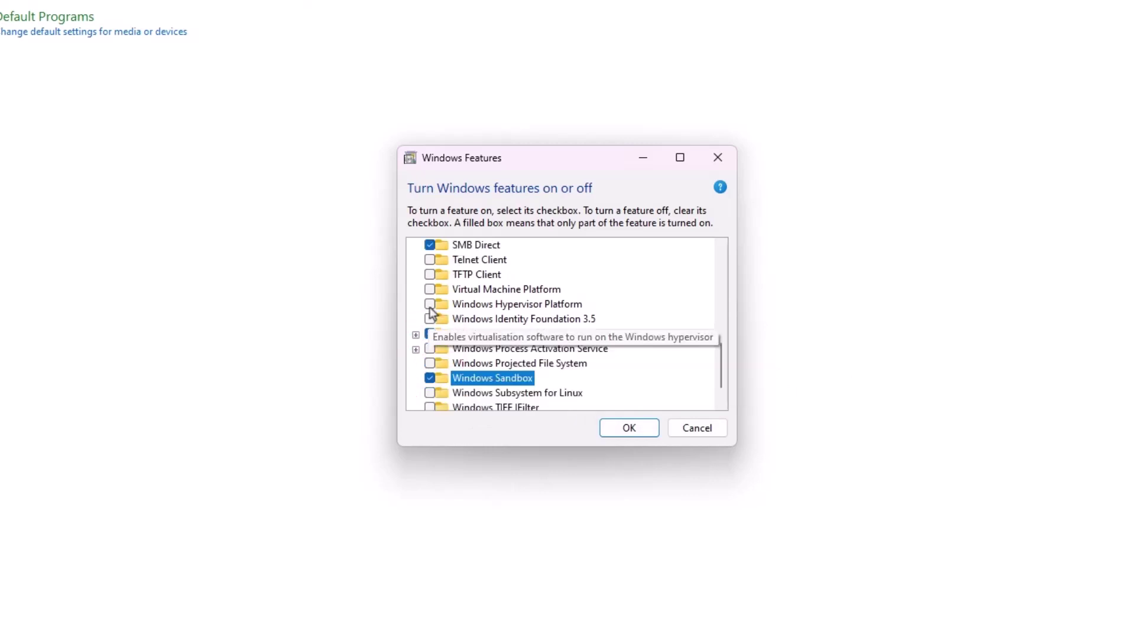
pyautogui.click(429, 305)
pyautogui.click(431, 289)
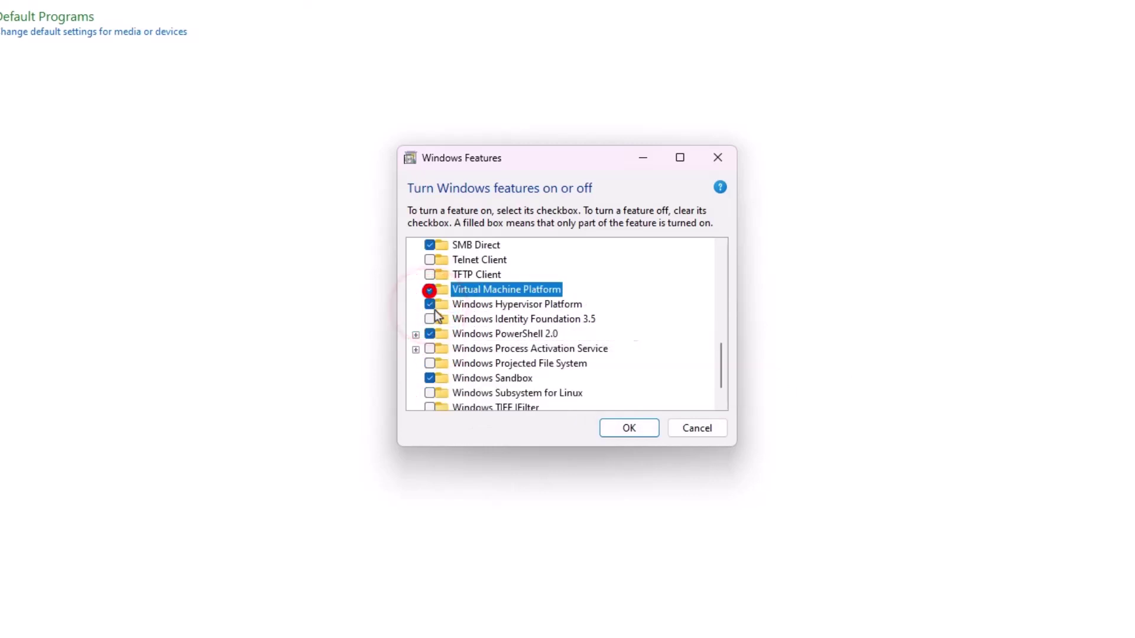
pyautogui.scroll(1, 436, 315)
pyautogui.scroll(1, 436, 324)
pyautogui.scroll(2, 436, 323)
pyautogui.scroll(1, 436, 324)
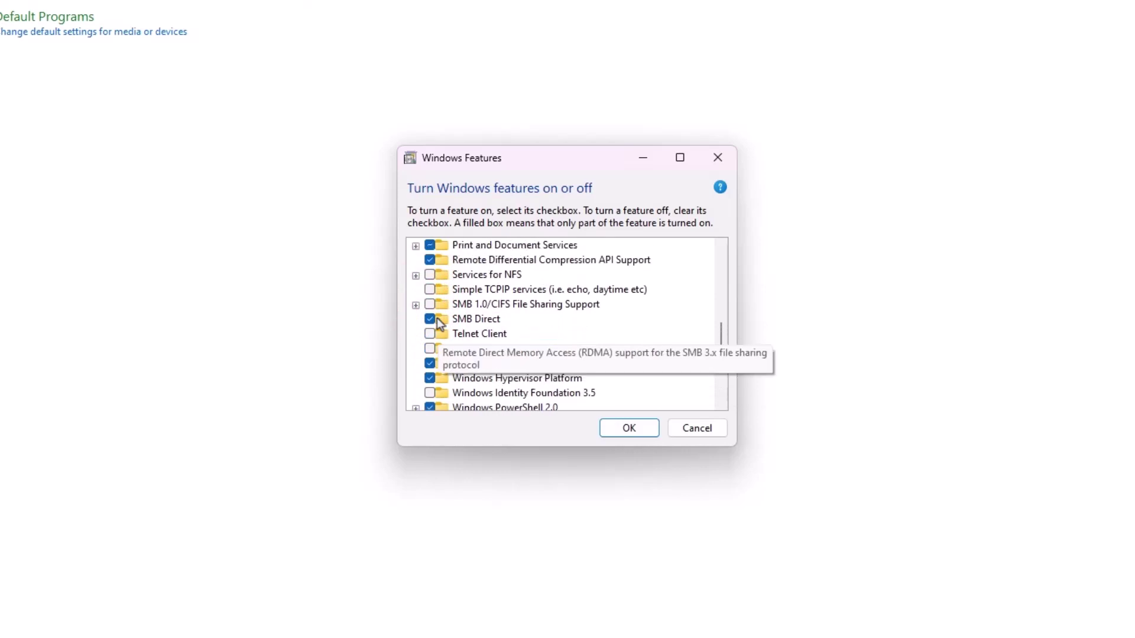
pyautogui.scroll(1, 436, 323)
pyautogui.scroll(1, 436, 323)
pyautogui.scroll(1, 436, 324)
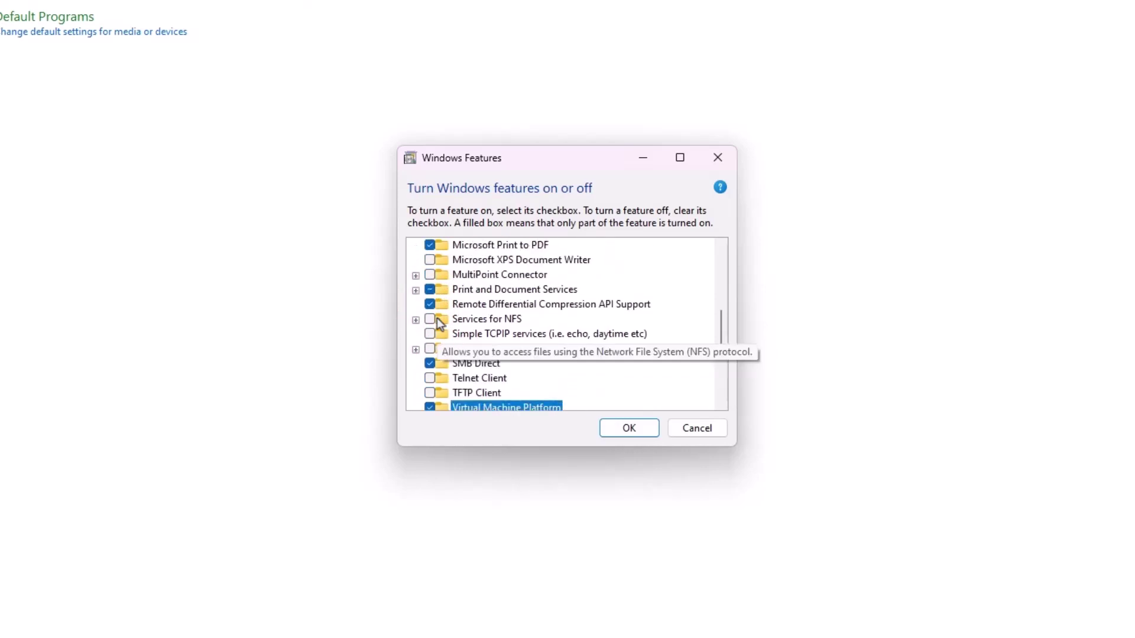
pyautogui.scroll(3, 436, 323)
pyautogui.scroll(3, 438, 324)
pyautogui.scroll(2, 438, 324)
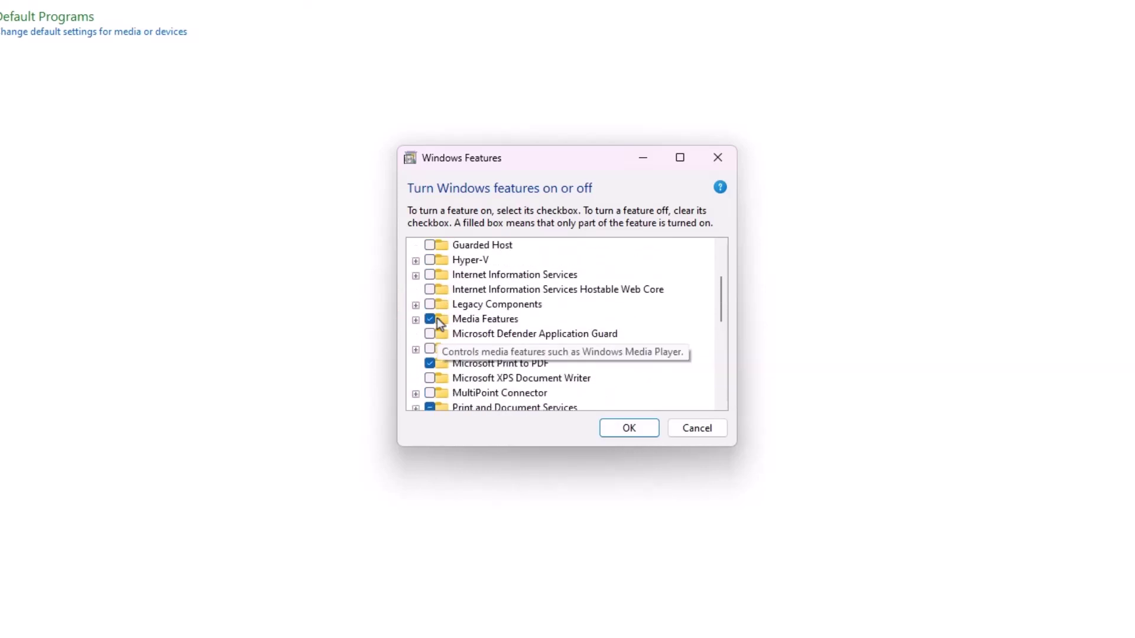
pyautogui.click(430, 261)
pyautogui.scroll(1, 545, 391)
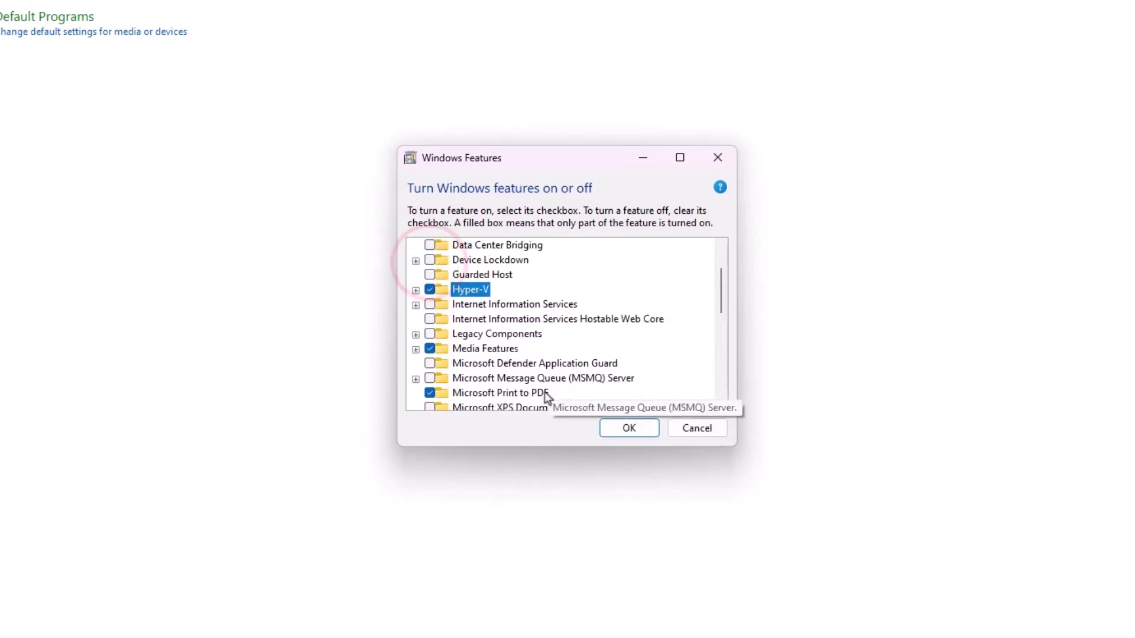
pyautogui.click(610, 428)
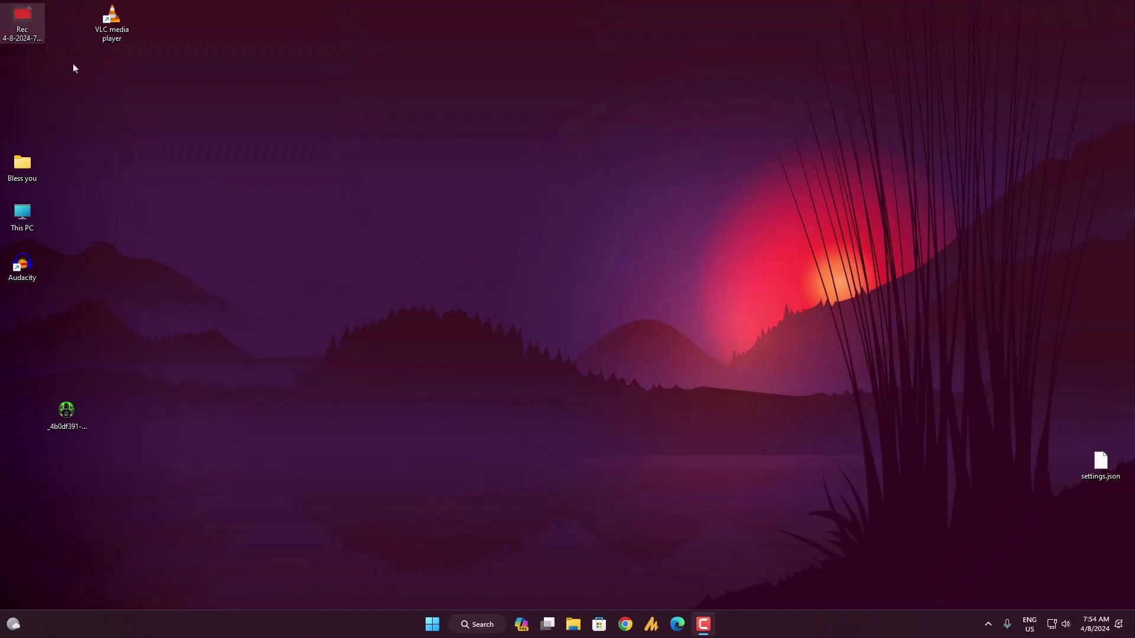
# Step: Close the finished Windows Features window to return to the desktop
pyautogui.click(408, 382)
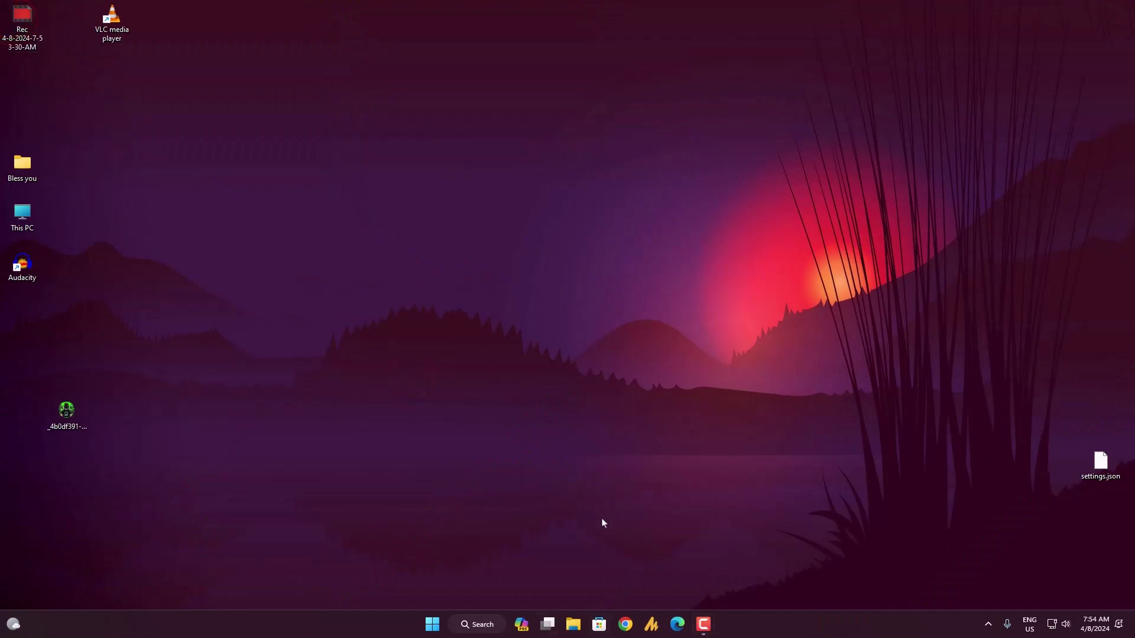
# Step: Run dnplayer from GAMES (E:) > LDPlayer > LDPlayer9 in File Explorer
pyautogui.click(573, 624)
pyautogui.scroll(-2, 364, 384)
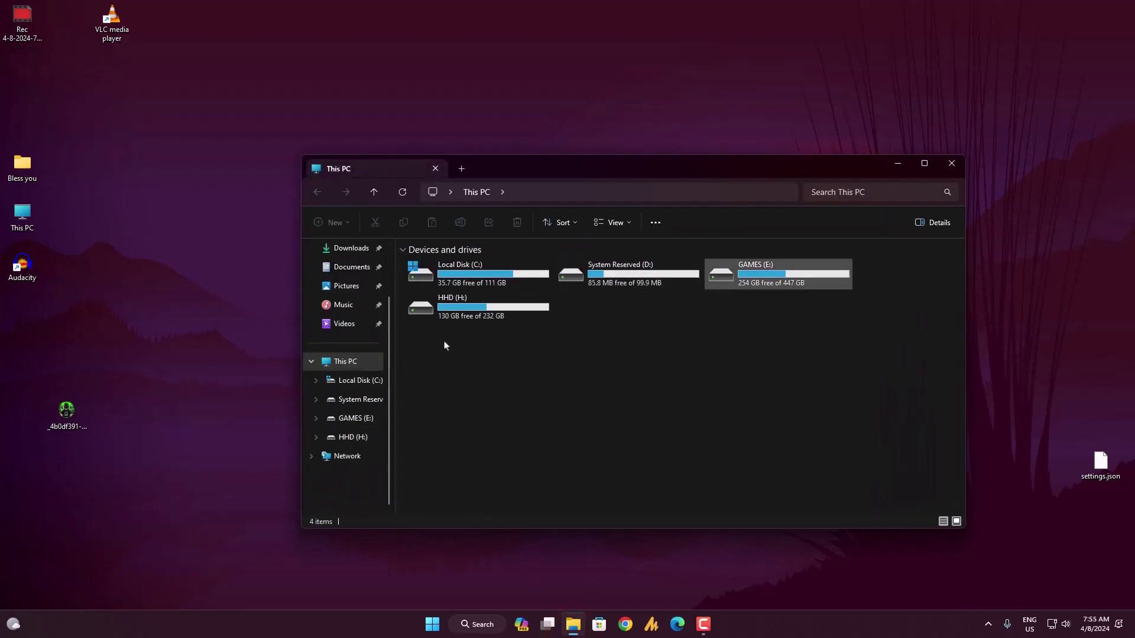
pyautogui.doubleClick(508, 310)
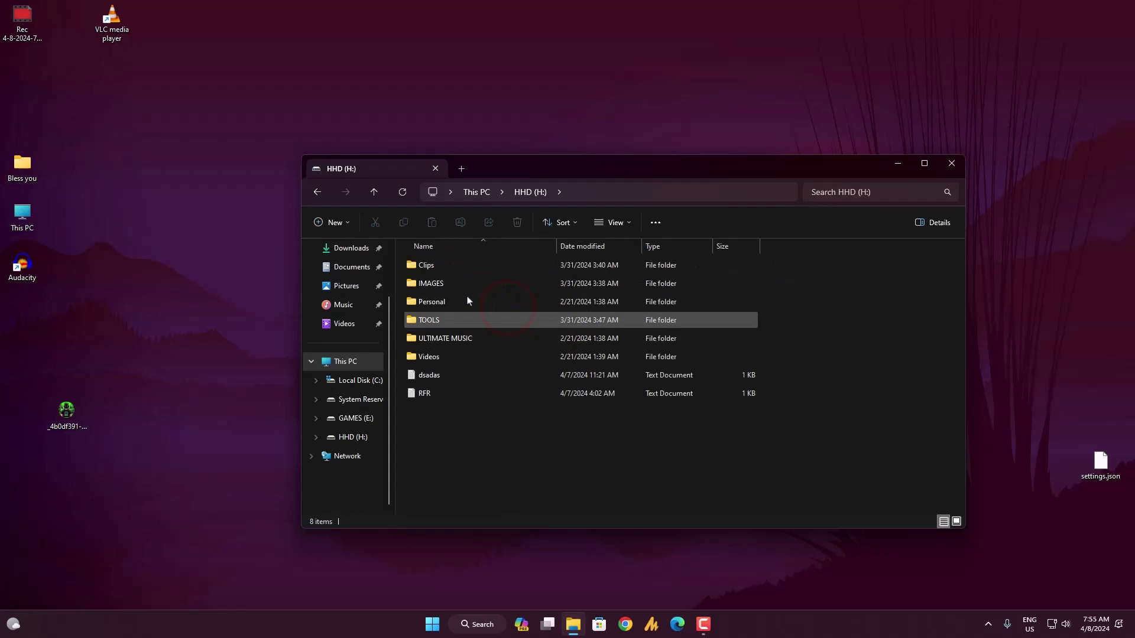
pyautogui.hotkey('alt', 'Left')
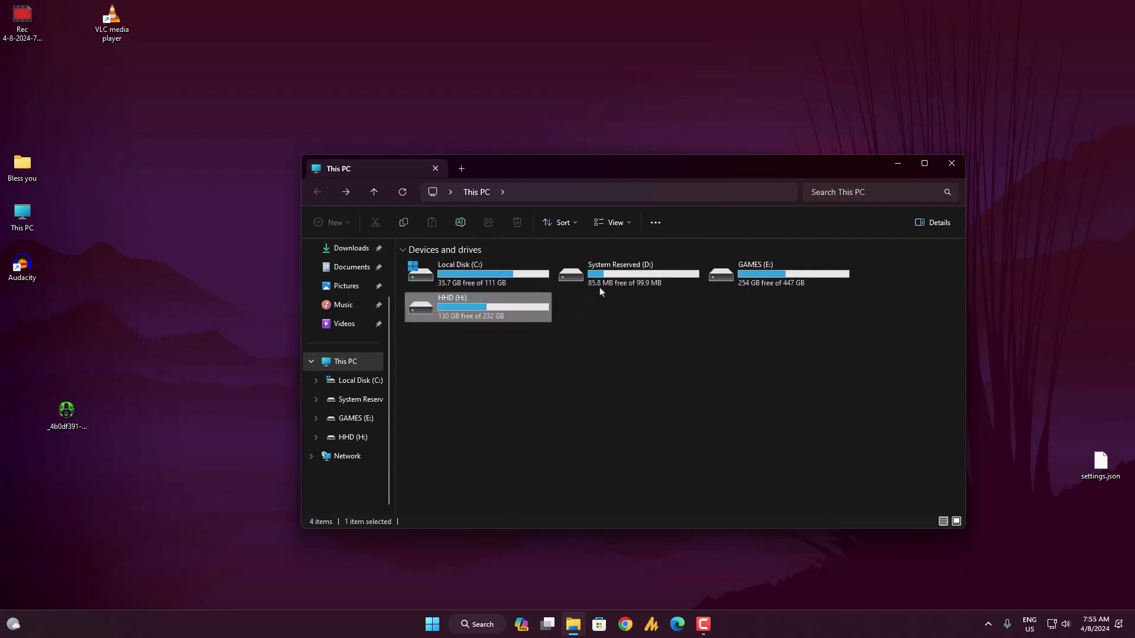
pyautogui.click(765, 276)
pyautogui.doubleClick(767, 278)
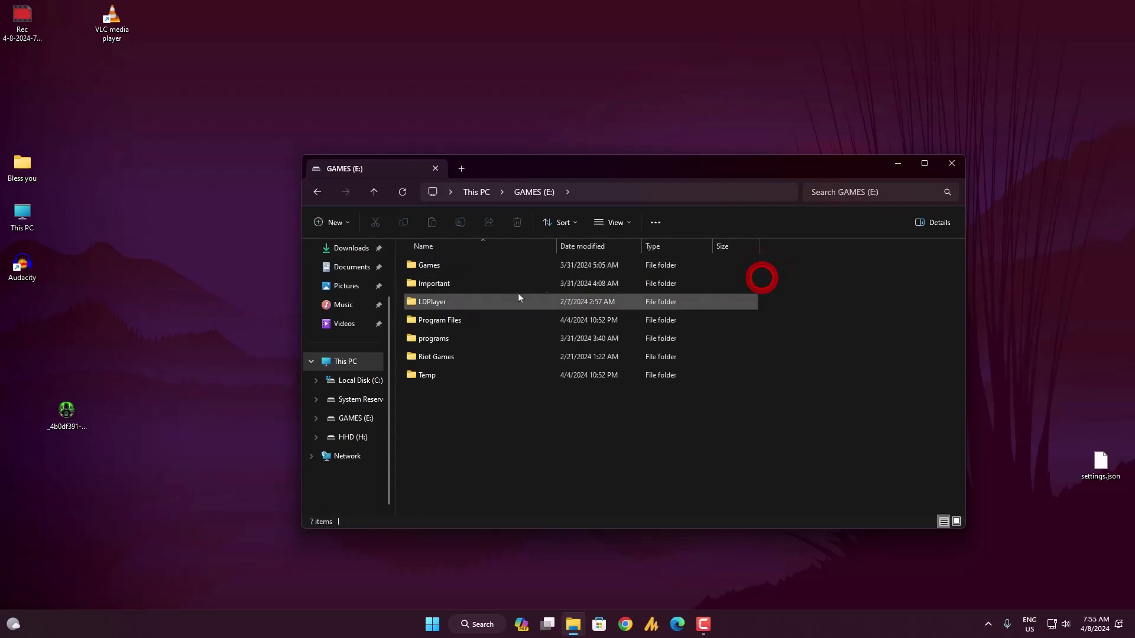
pyautogui.doubleClick(458, 297)
pyautogui.doubleClick(433, 288)
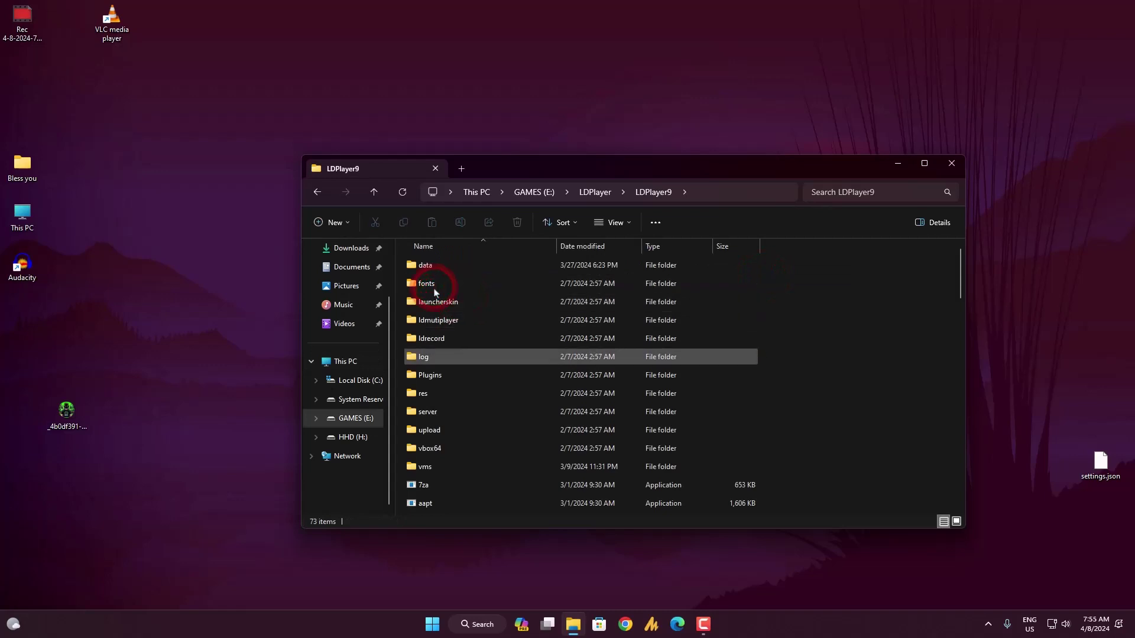
pyautogui.scroll(-5, 434, 290)
pyautogui.scroll(-1, 434, 291)
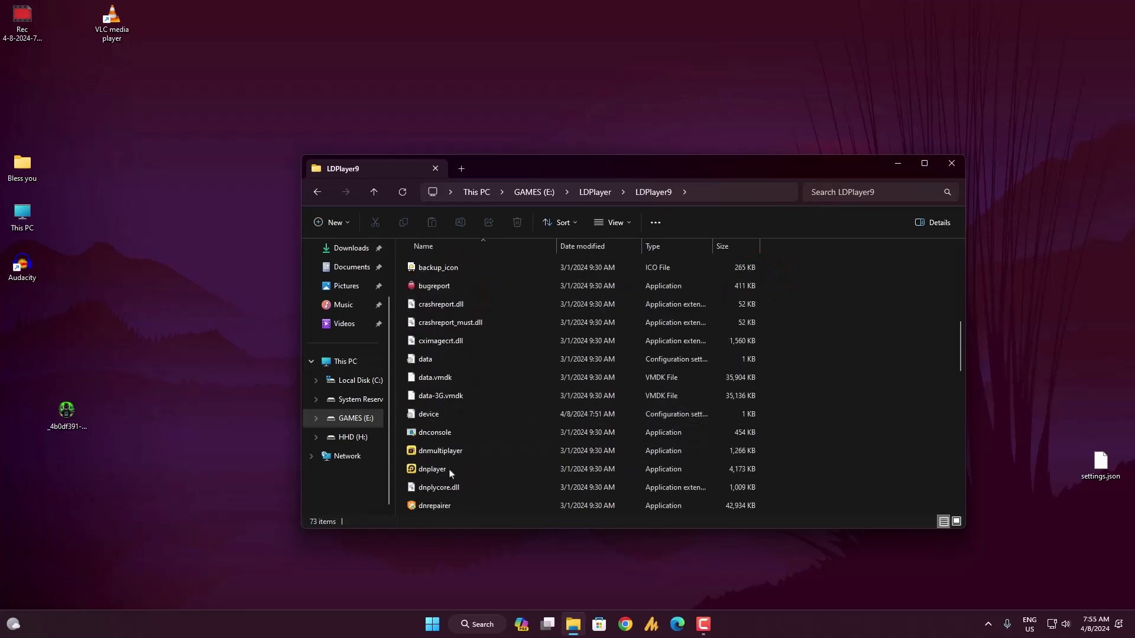
pyautogui.doubleClick(449, 474)
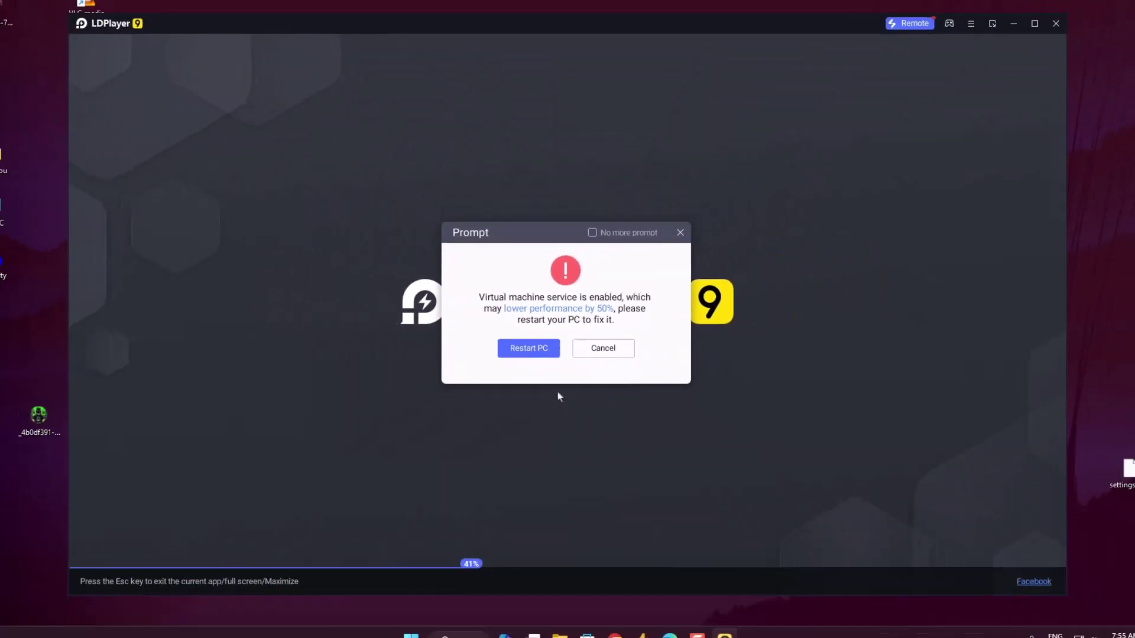
# Step: Cancel the virtual machine warning, then exit LDPlayer 9 and confirm quitting
pyautogui.click(606, 346)
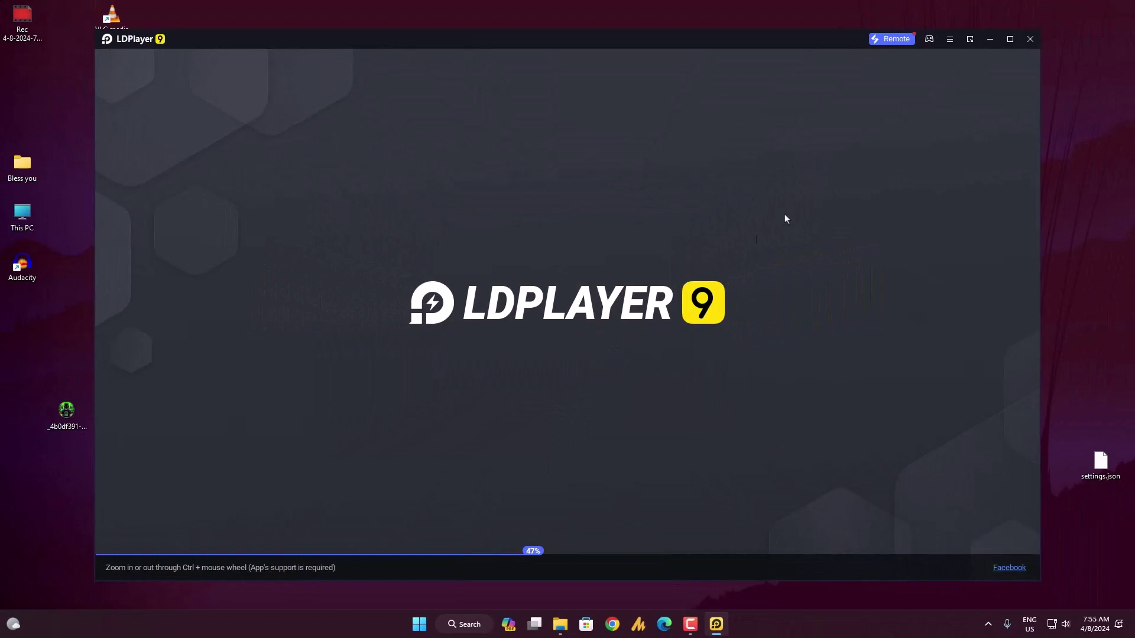
pyautogui.click(1030, 39)
pyautogui.click(602, 343)
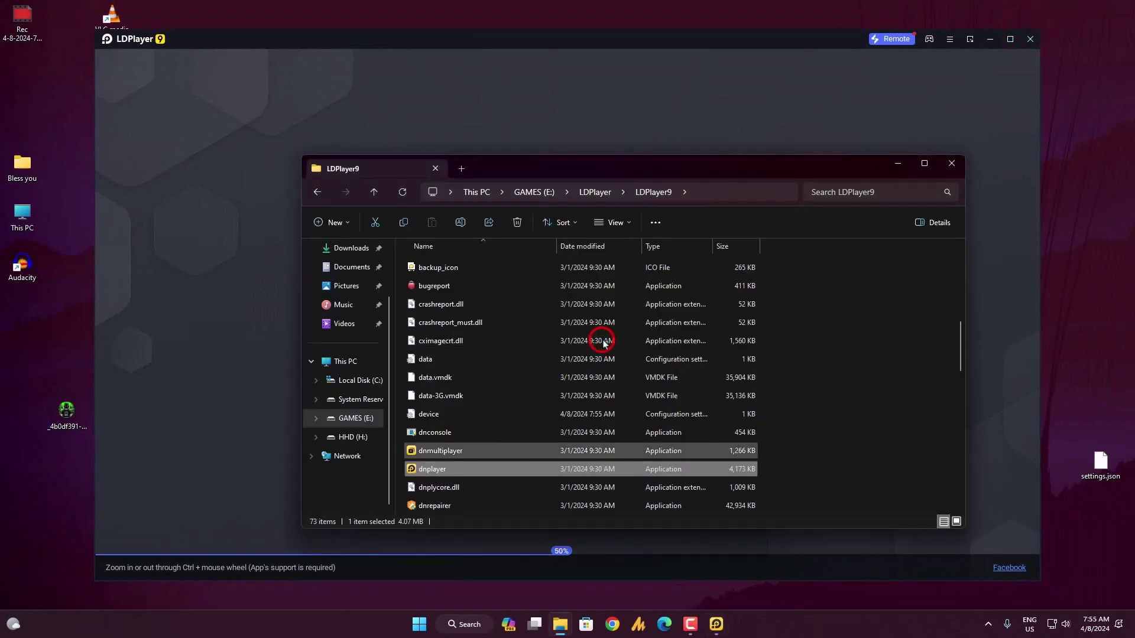
# Step: Close File Explorer and reach Windows Features through Start, Control Panel and Programs
pyautogui.click(951, 163)
pyautogui.press('super')
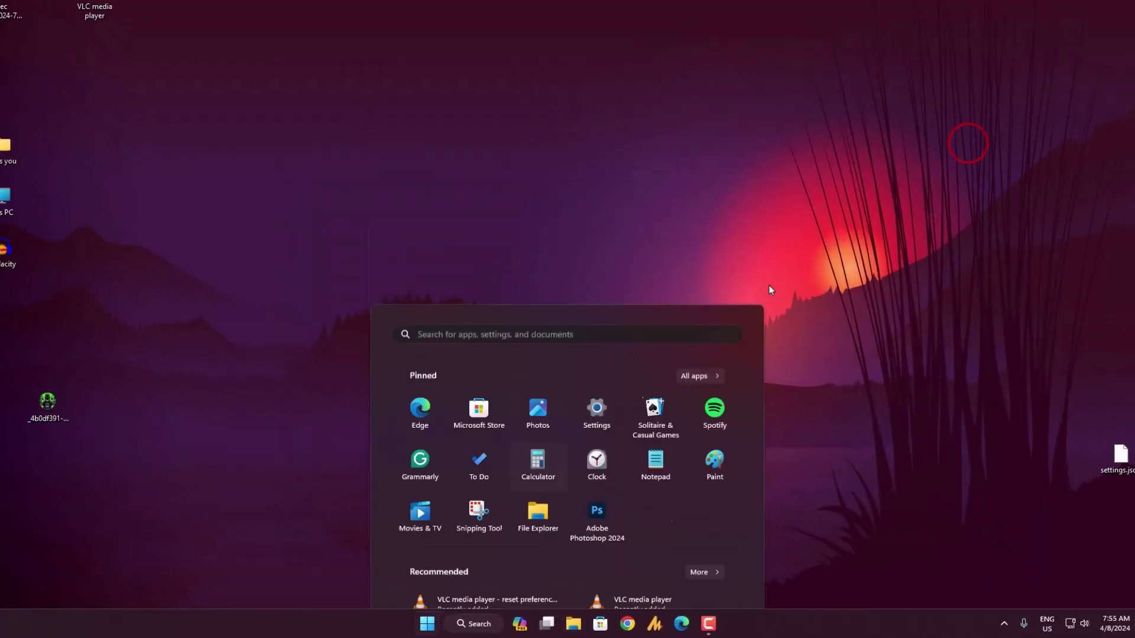
pyautogui.write('con')
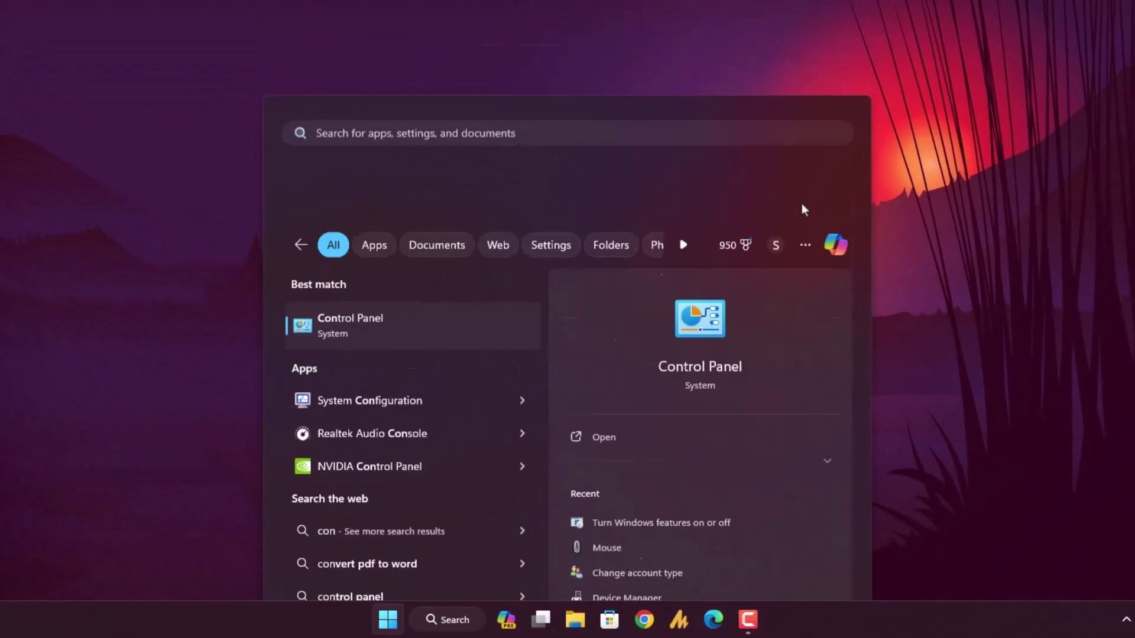
pyautogui.press('Return')
pyautogui.click(413, 215)
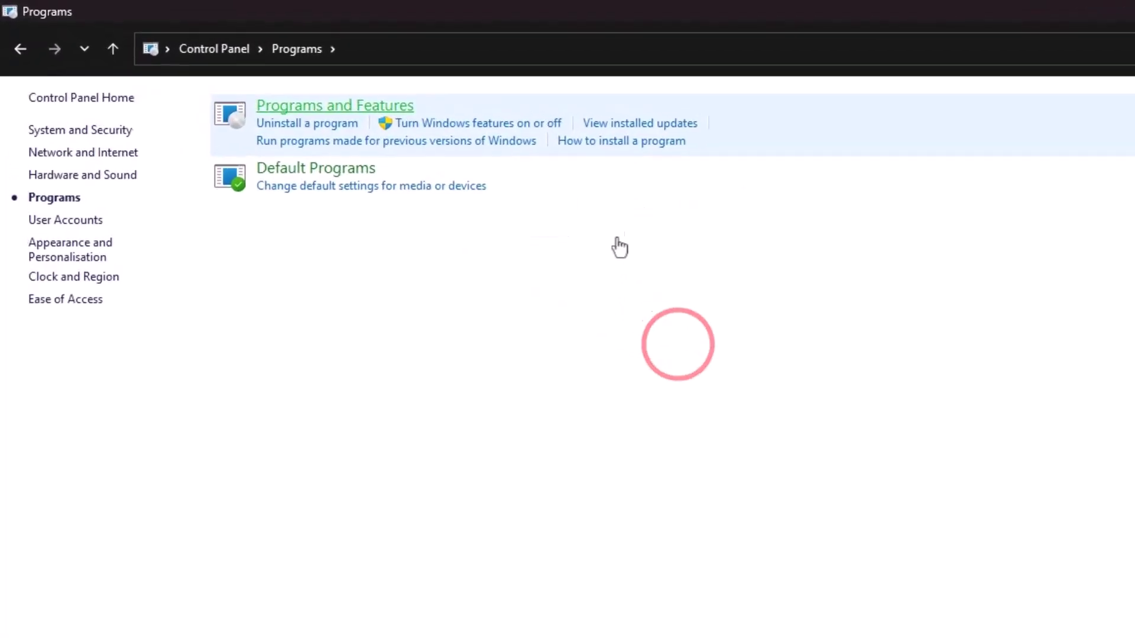
pyautogui.click(569, 133)
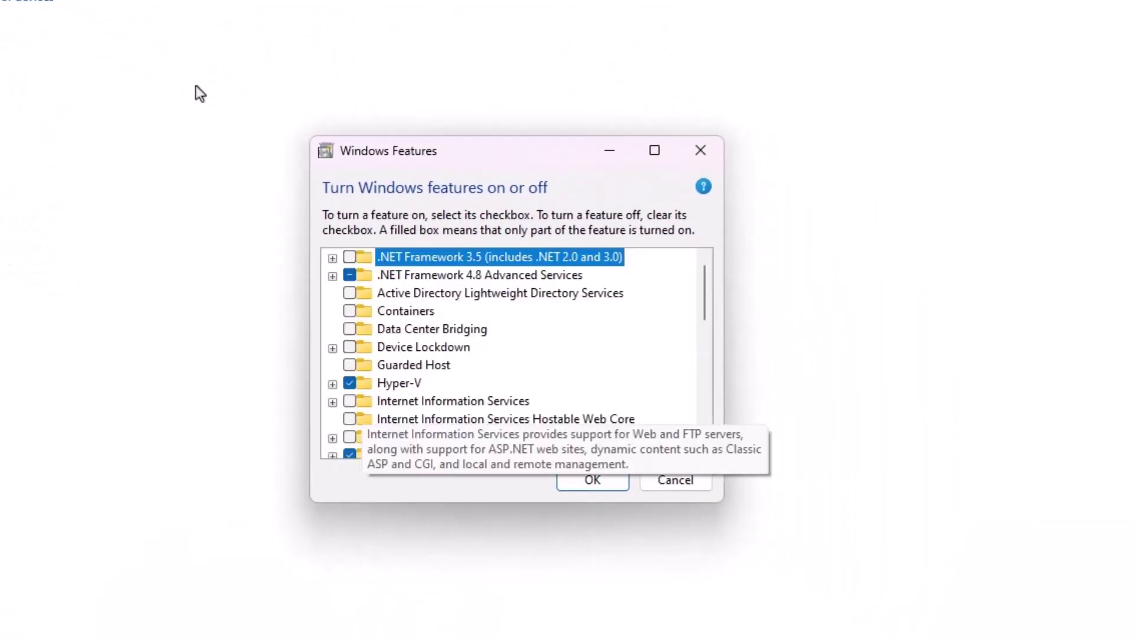
# Step: Uncheck Hyper-V, Virtual Machine Platform, Windows Hypervisor Platform and Windows Sandbox, then confirm with OK
pyautogui.click(332, 383)
pyautogui.click(350, 383)
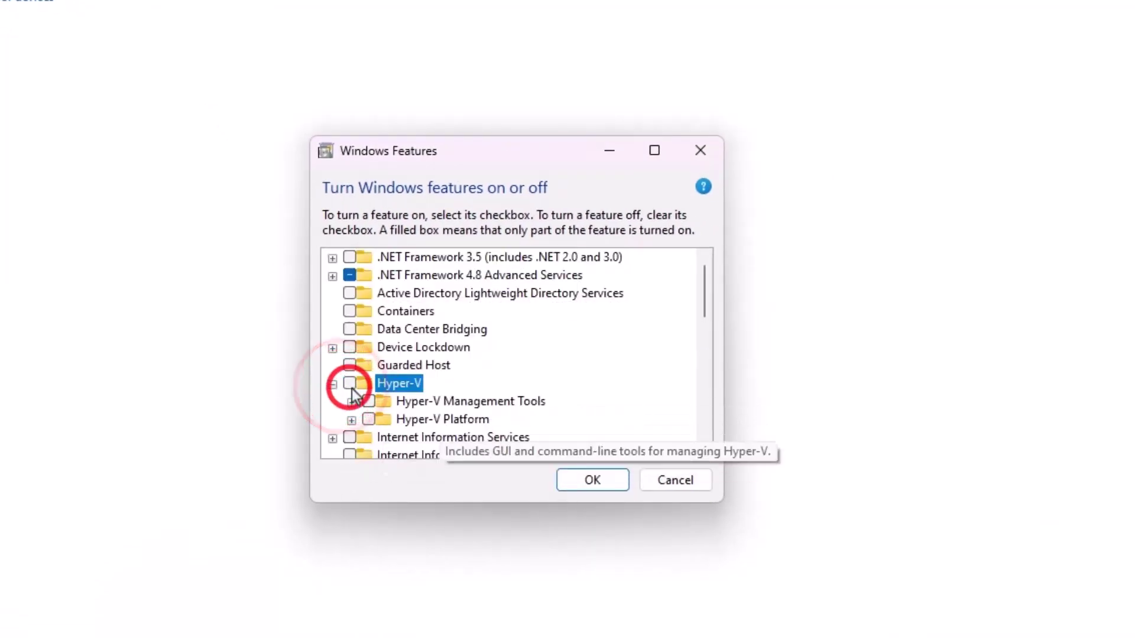
pyautogui.scroll(-1, 355, 388)
pyautogui.scroll(-1, 378, 386)
pyautogui.scroll(-1, 381, 385)
pyautogui.scroll(-1, 381, 385)
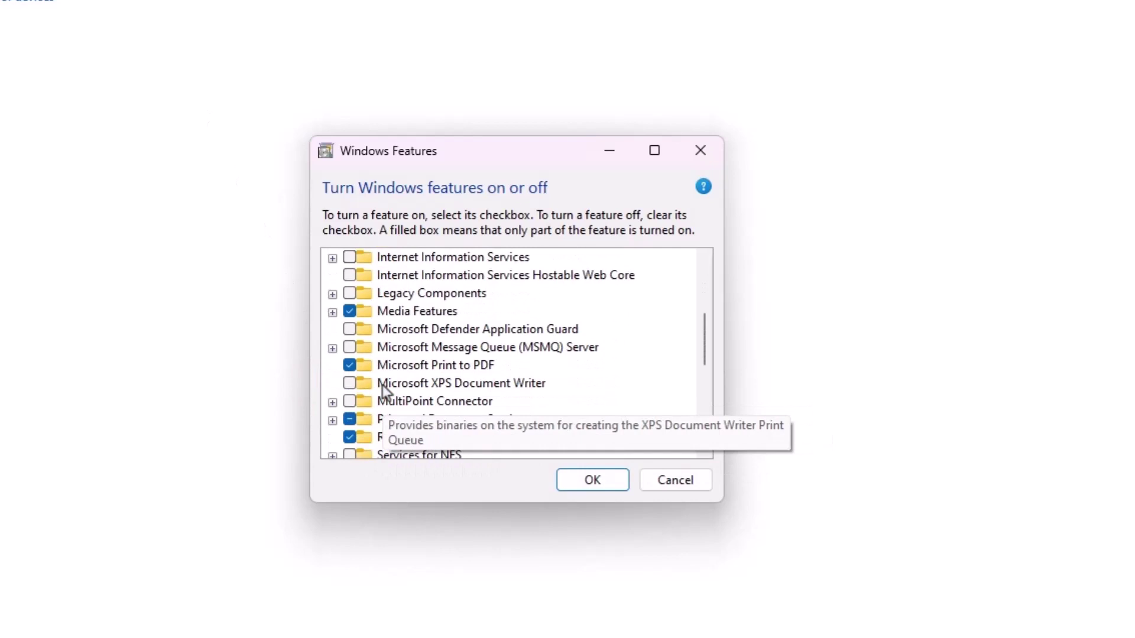
pyautogui.scroll(-1, 368, 402)
pyautogui.scroll(-2, 368, 408)
pyautogui.scroll(-1, 368, 413)
pyautogui.scroll(-1, 367, 416)
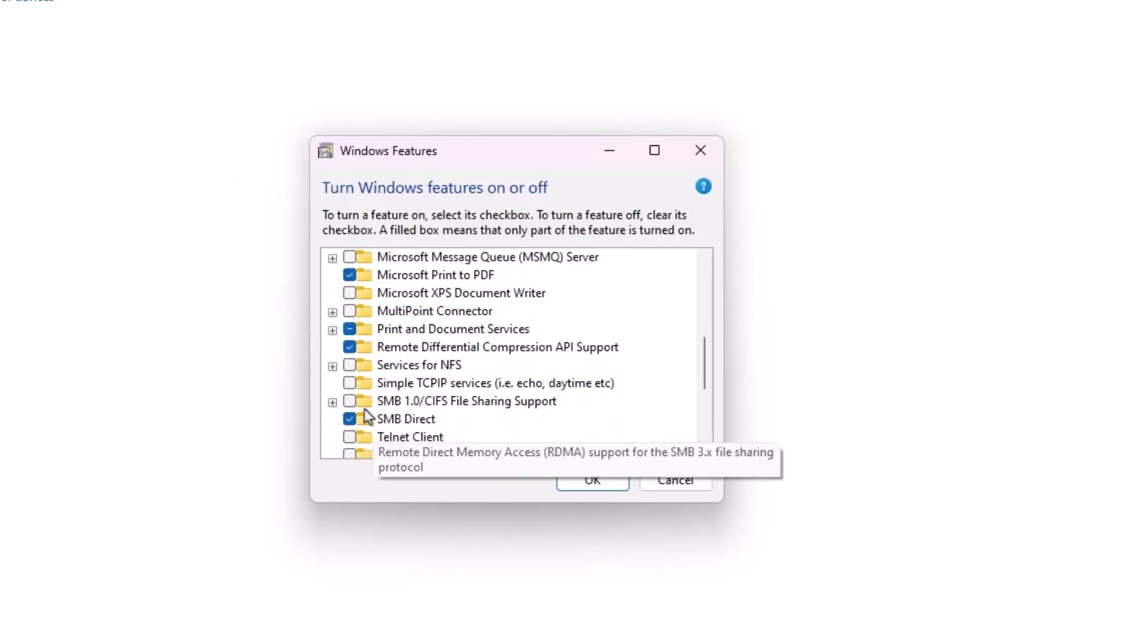
pyautogui.scroll(-2, 367, 415)
pyautogui.scroll(-1, 365, 416)
pyautogui.scroll(-1, 364, 417)
pyautogui.click(349, 401)
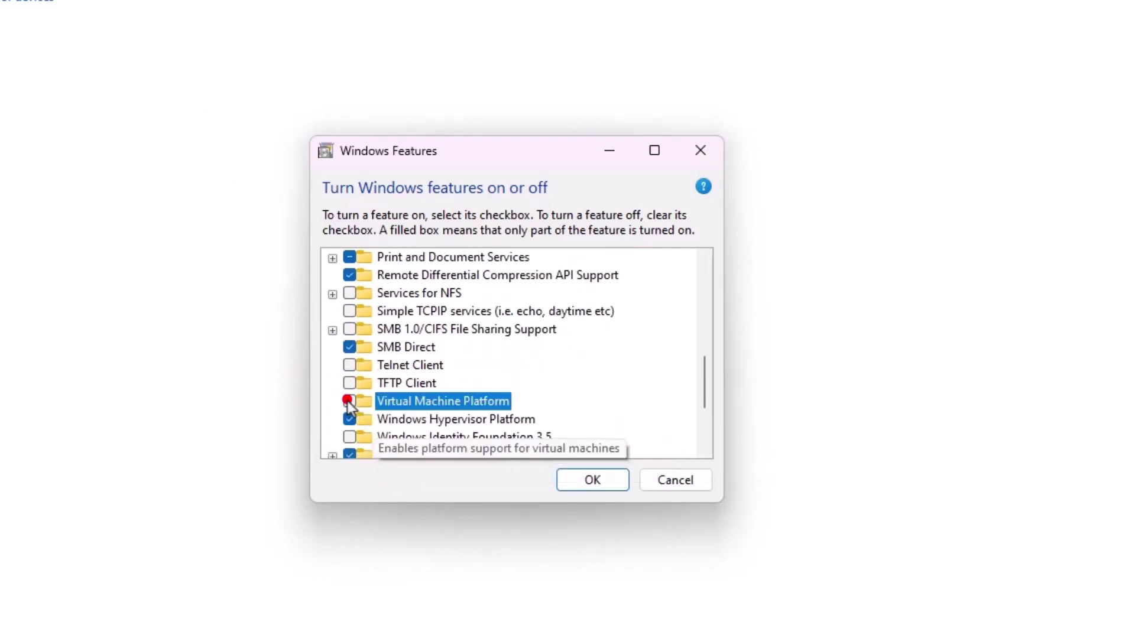
pyautogui.scroll(-1, 349, 401)
pyautogui.scroll(-1, 348, 396)
pyautogui.click(348, 384)
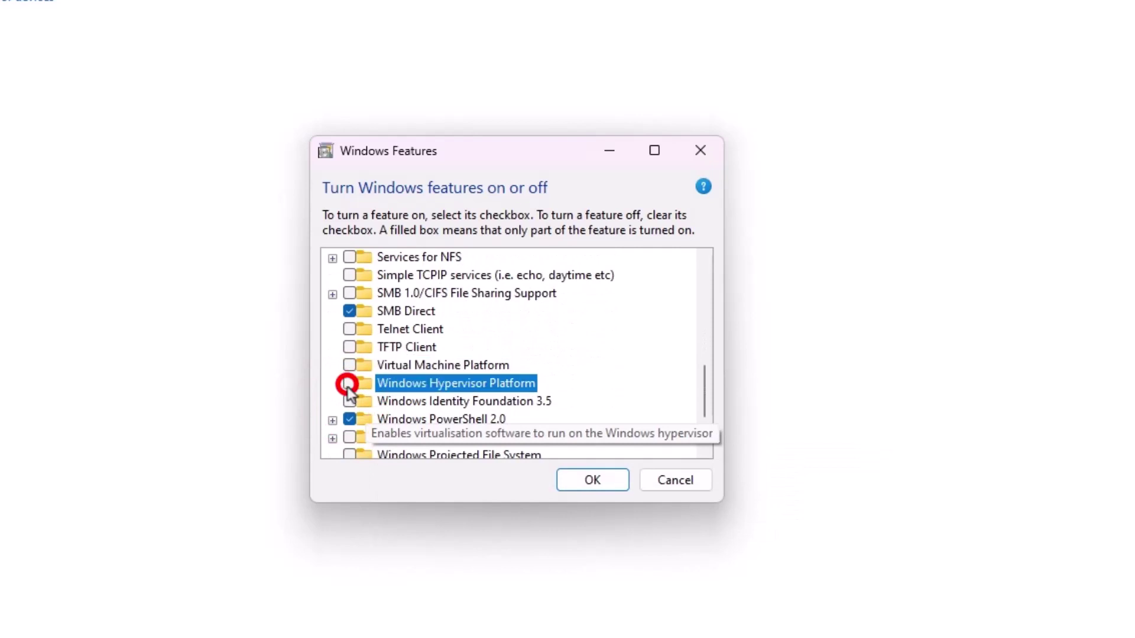
pyautogui.scroll(-2, 355, 397)
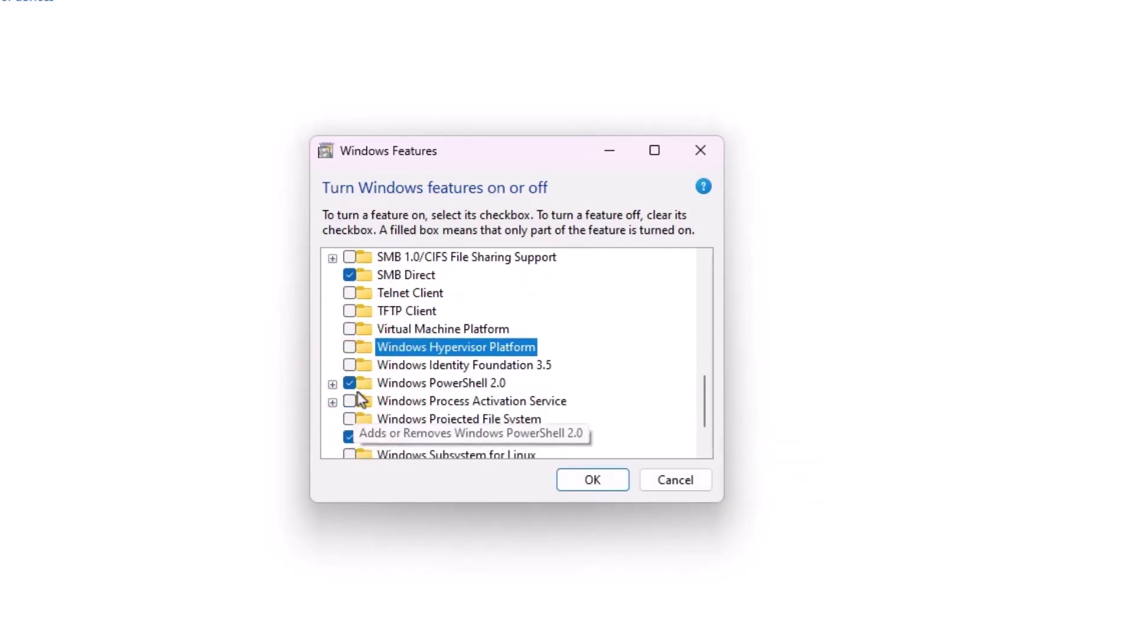
pyautogui.scroll(-3, 359, 399)
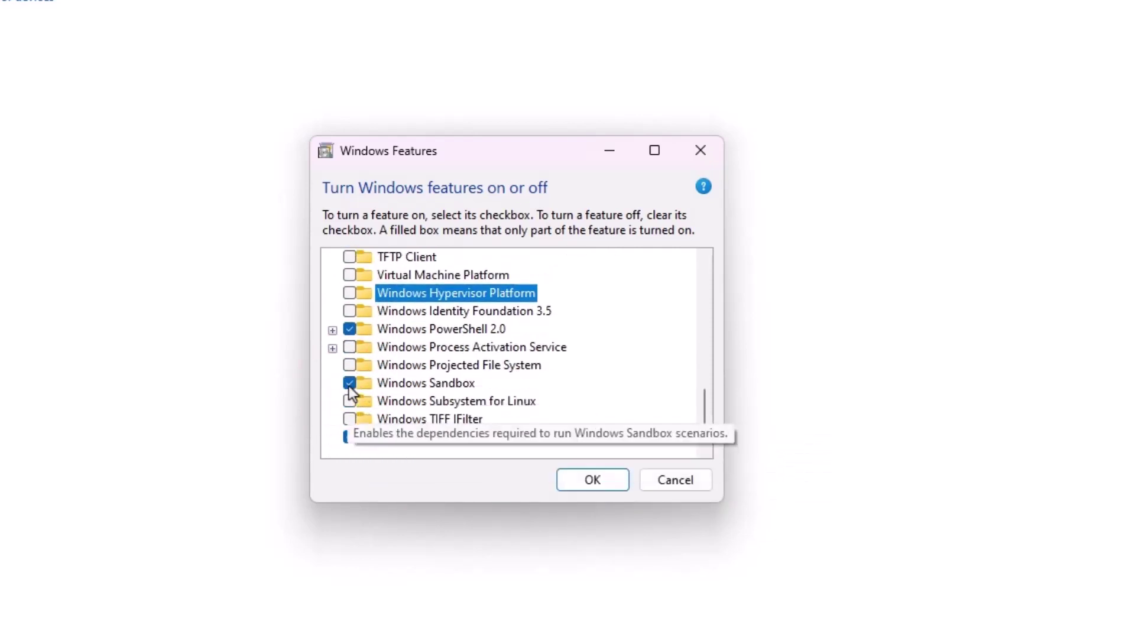
pyautogui.click(349, 384)
pyautogui.click(593, 479)
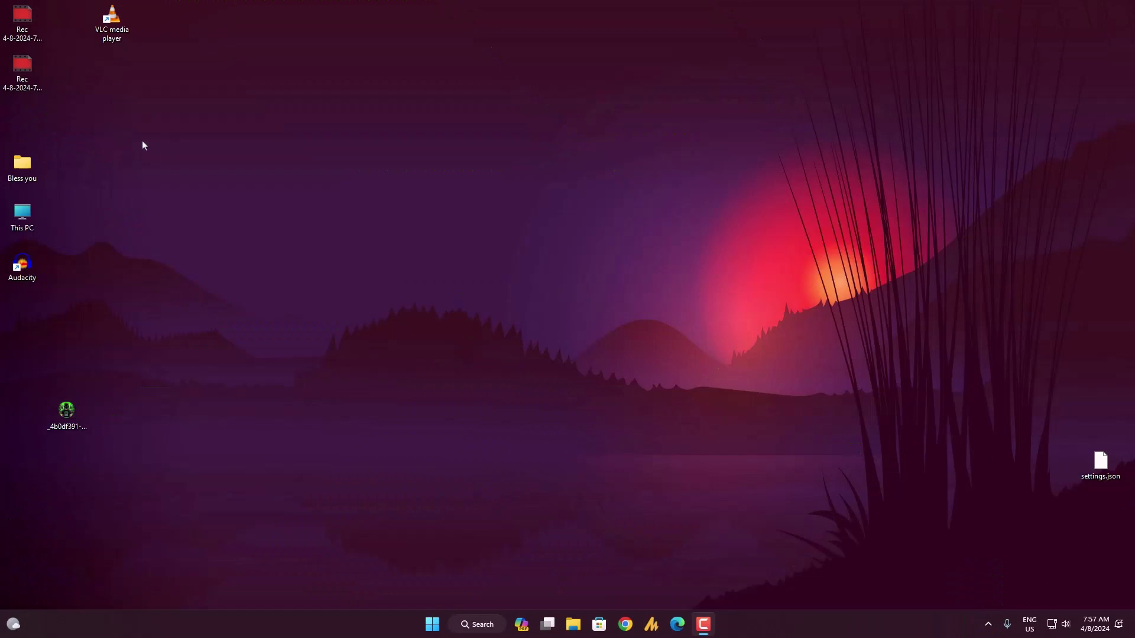
# Step: Drag-select on the desktop, then clear the icon selection with a click on empty space
pyautogui.moveTo(79, 104); pyautogui.dragTo(5, 5)
pyautogui.click(287, 170)
# Step: Run dnplayer from E:\LDPlayer\LDPlayer9 to start LDPlayer 9
pyautogui.click(574, 624)
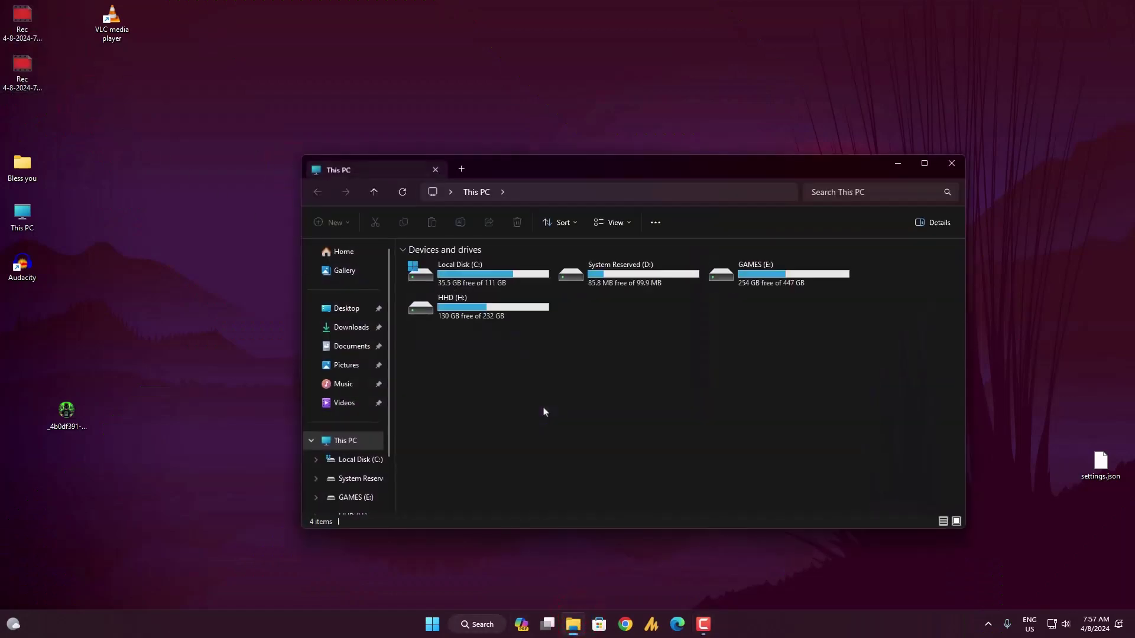
pyautogui.doubleClick(739, 271)
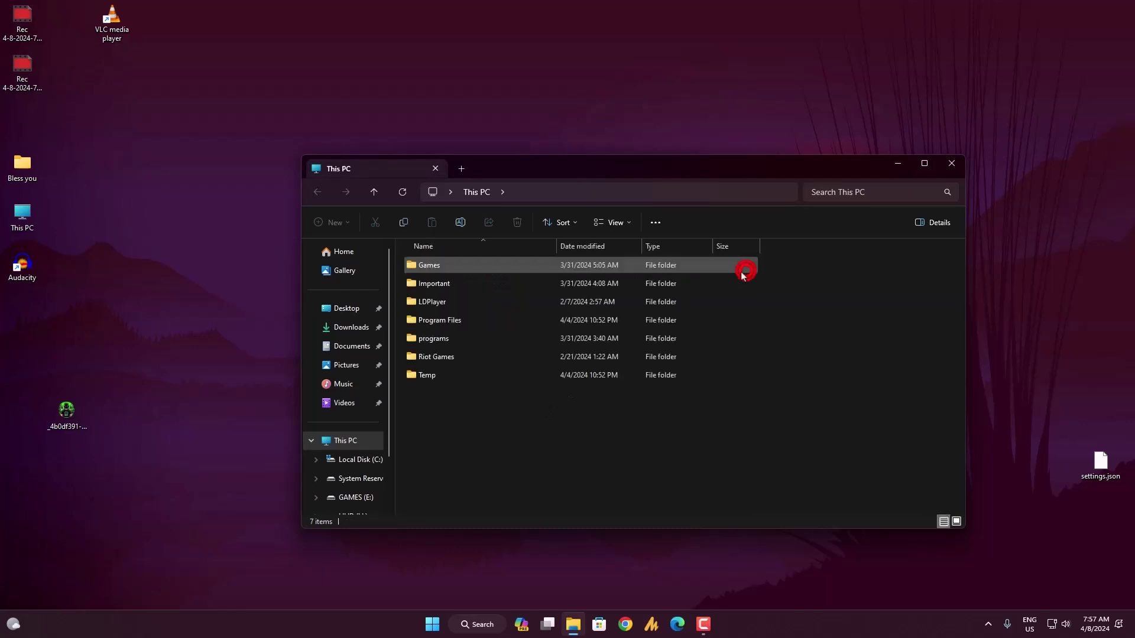
pyautogui.doubleClick(452, 304)
pyautogui.doubleClick(438, 285)
pyautogui.scroll(-3, 442, 425)
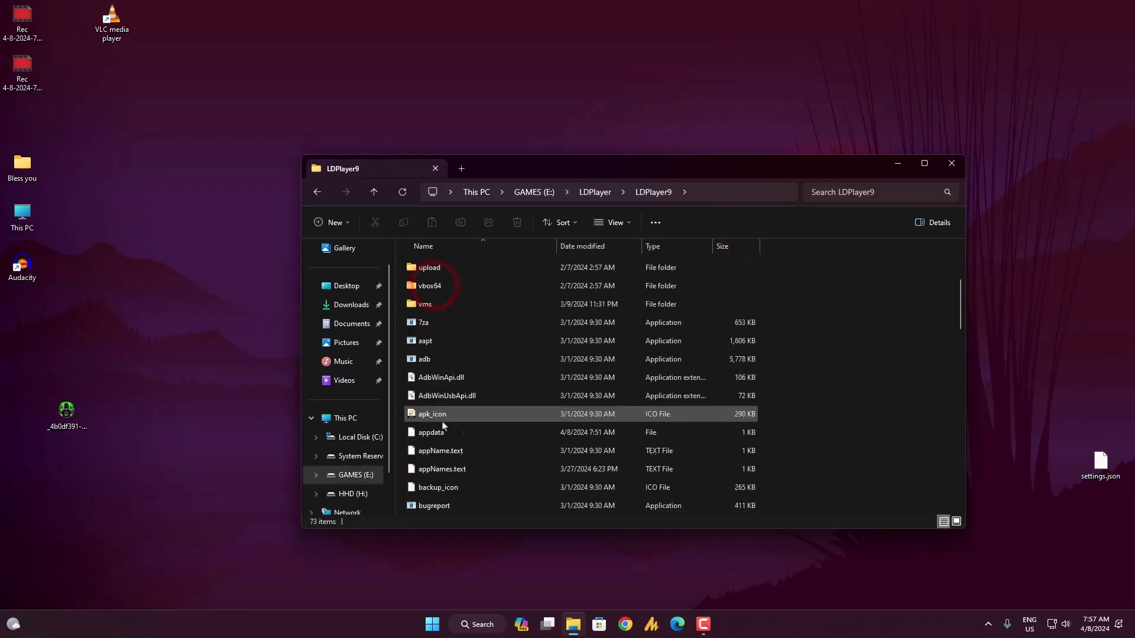
pyautogui.scroll(-2, 442, 426)
pyautogui.scroll(-3, 442, 425)
pyautogui.doubleClick(444, 304)
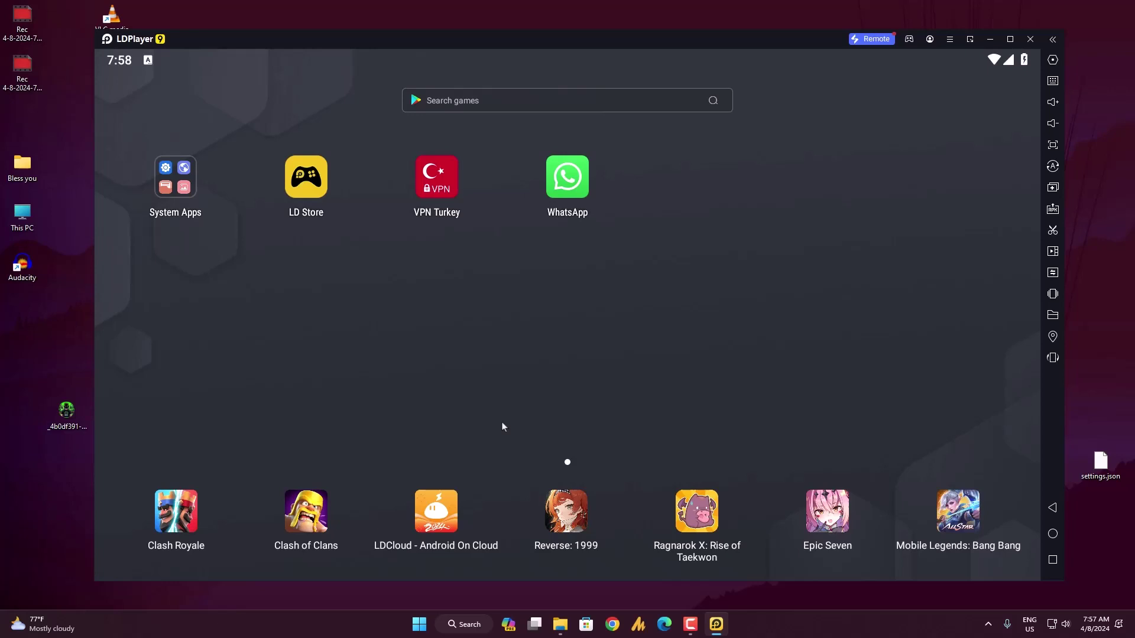
# Step: Launch Google Play Store from the System Apps folder on the emulator home screen
pyautogui.moveTo(653, 352); pyautogui.dragTo(280, 367)
pyautogui.click(156, 184)
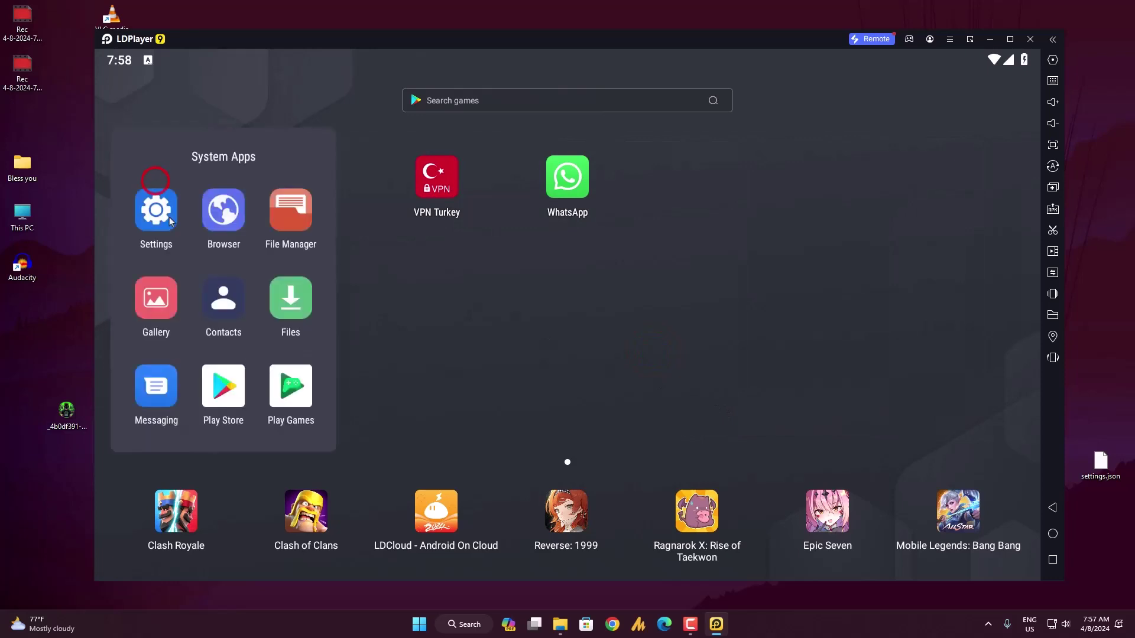
pyautogui.click(233, 381)
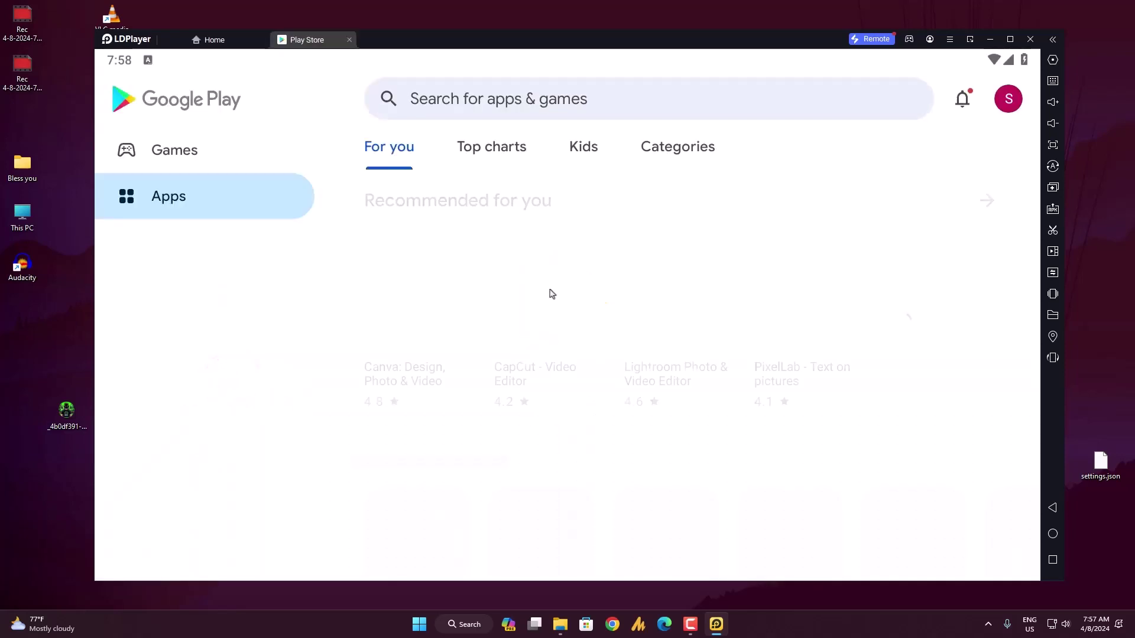